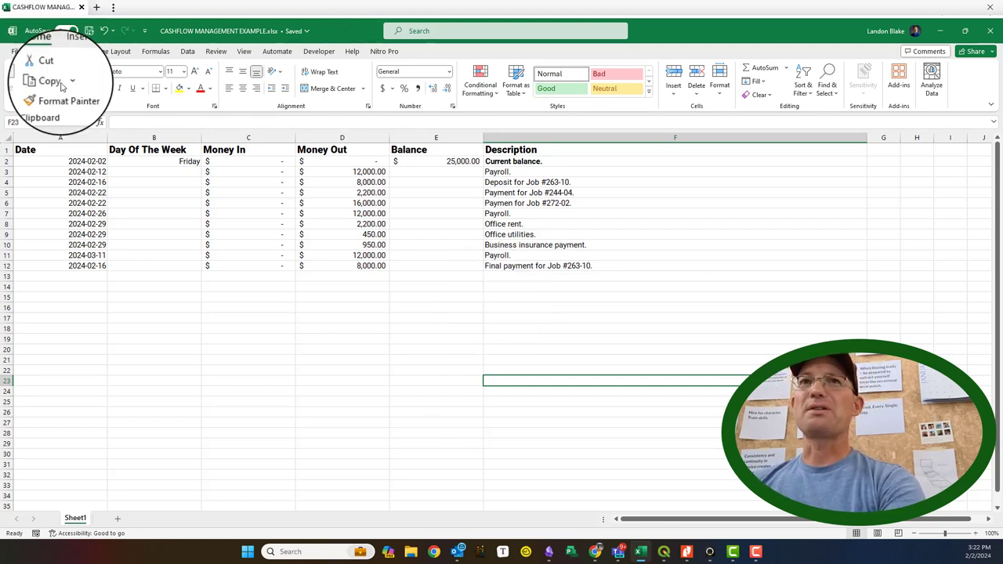
Rename the Sheet1 worksheet as Cashflow.
right_click(81, 523)
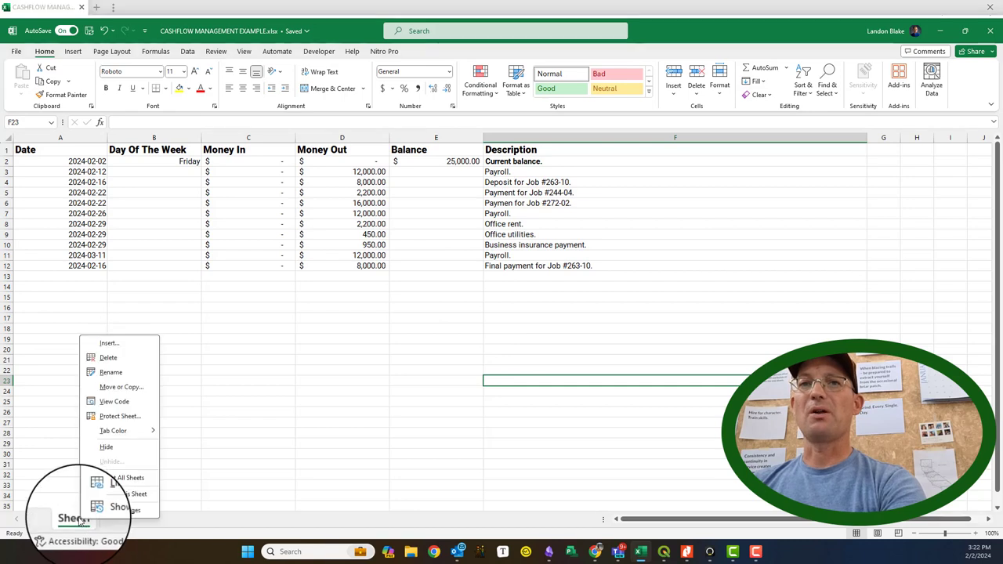
click(125, 373)
text(C)
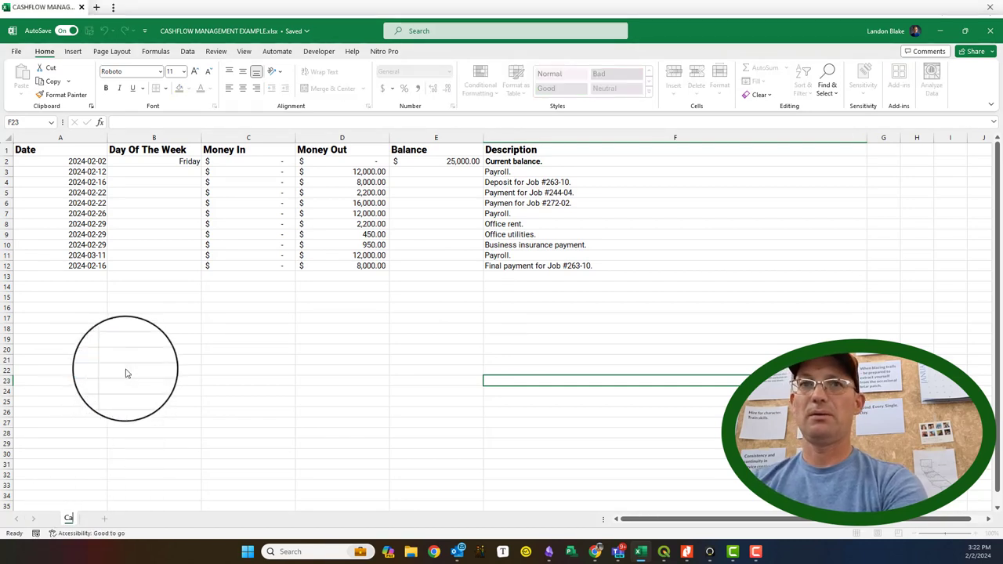
text(ashflow)
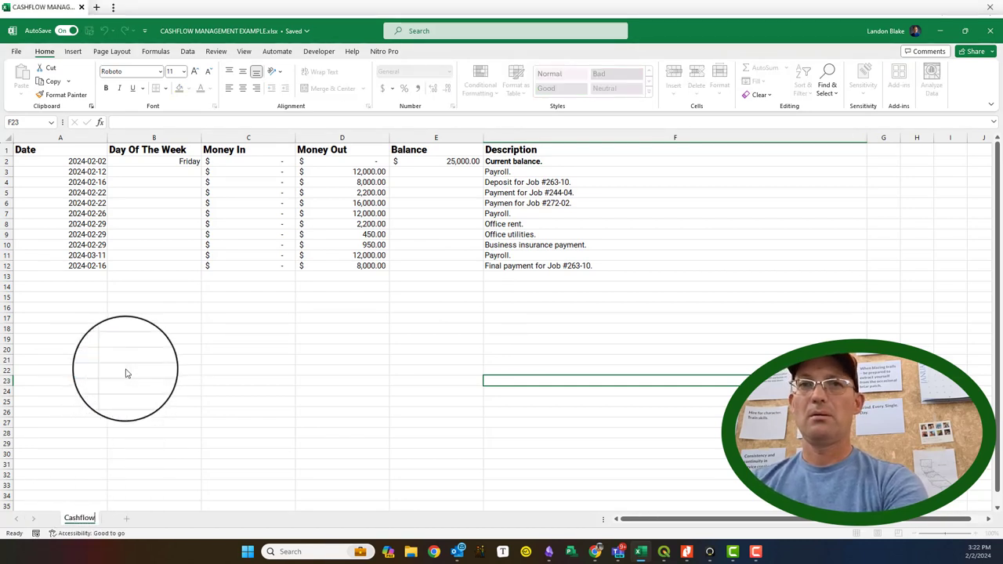
key(Return)
click(157, 381)
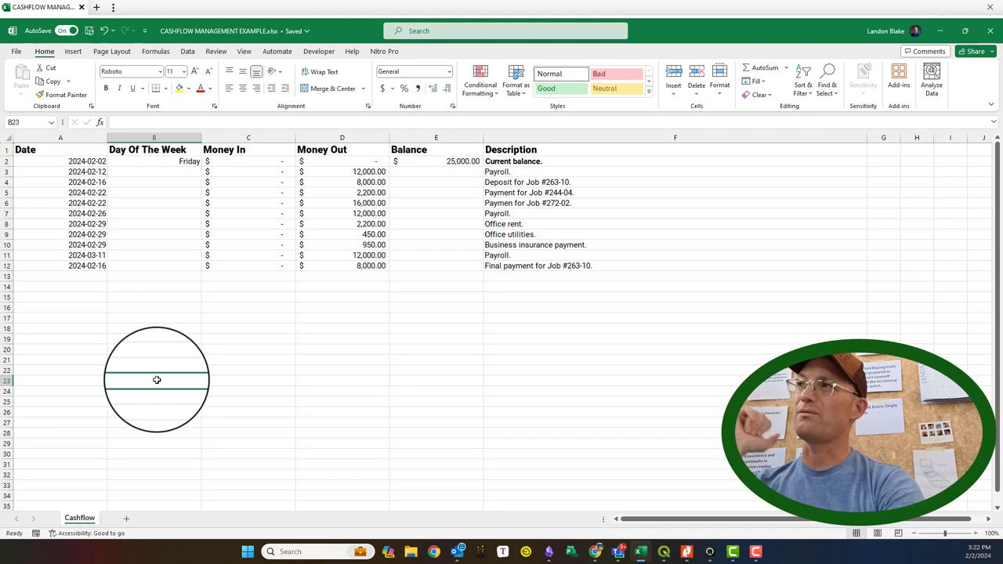
Review the Date, Day Of The Week, Money In, Money Out and Balance columns of the cashflow table.
click(276, 349)
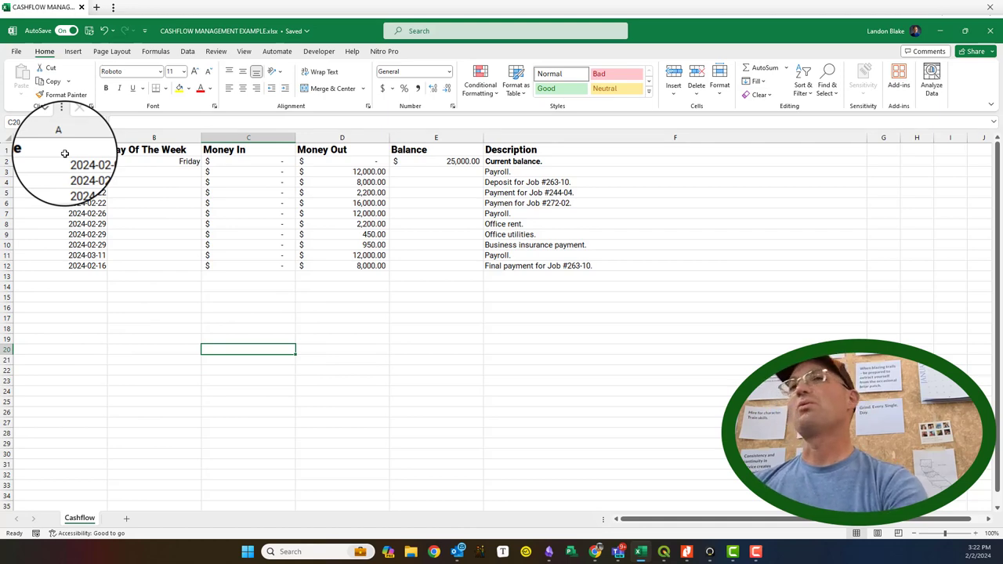
click(77, 152)
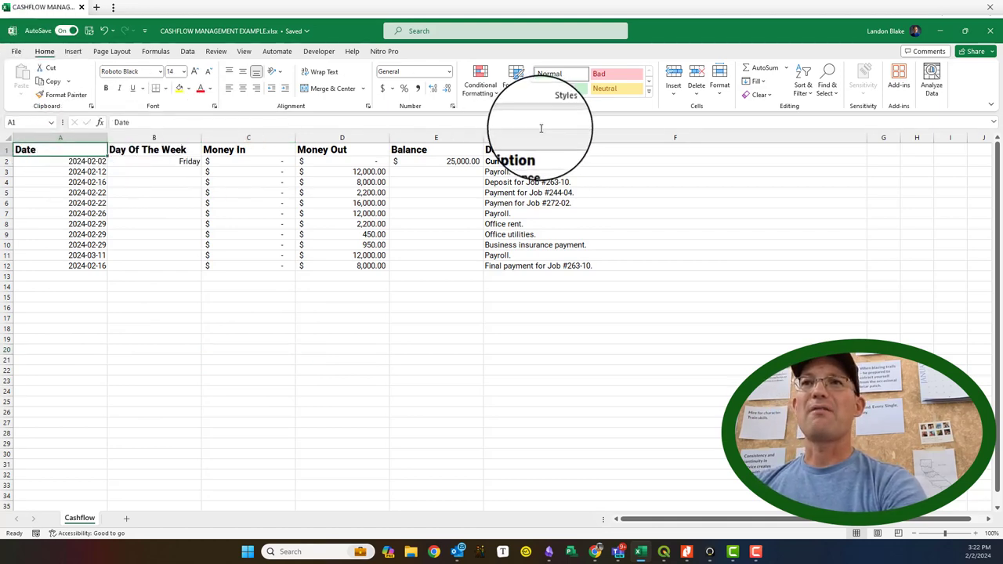
click(157, 149)
click(266, 137)
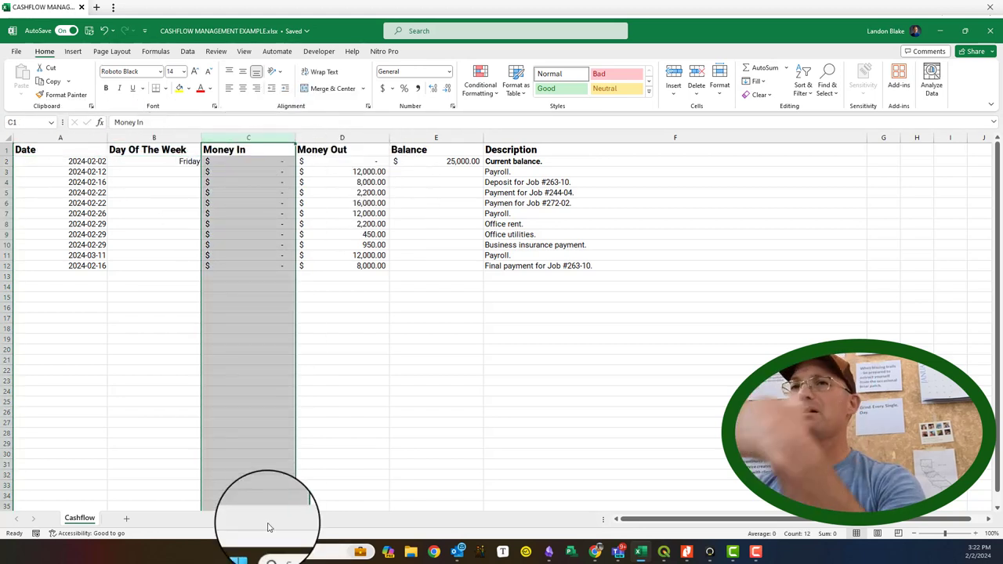
click(364, 157)
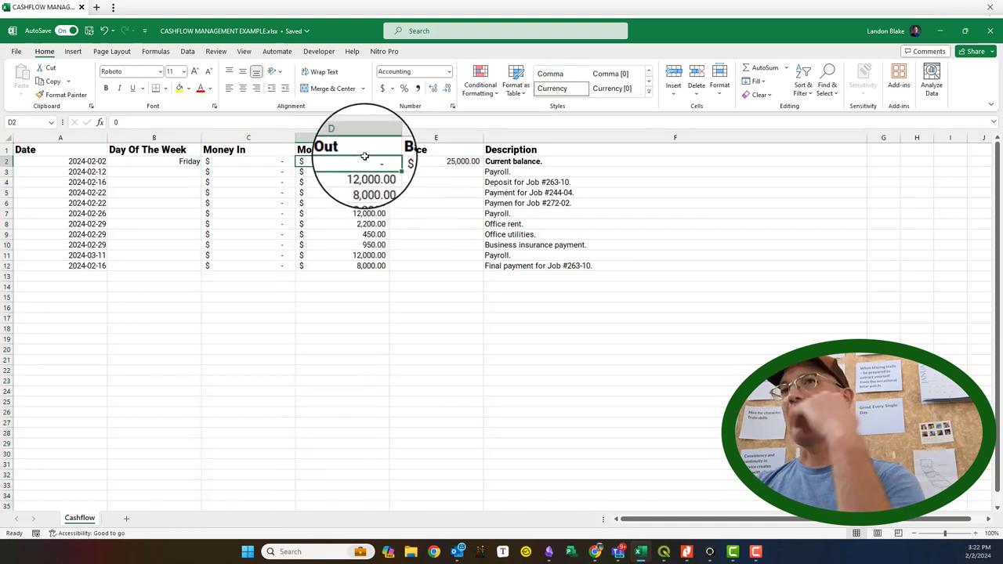
click(365, 149)
click(366, 136)
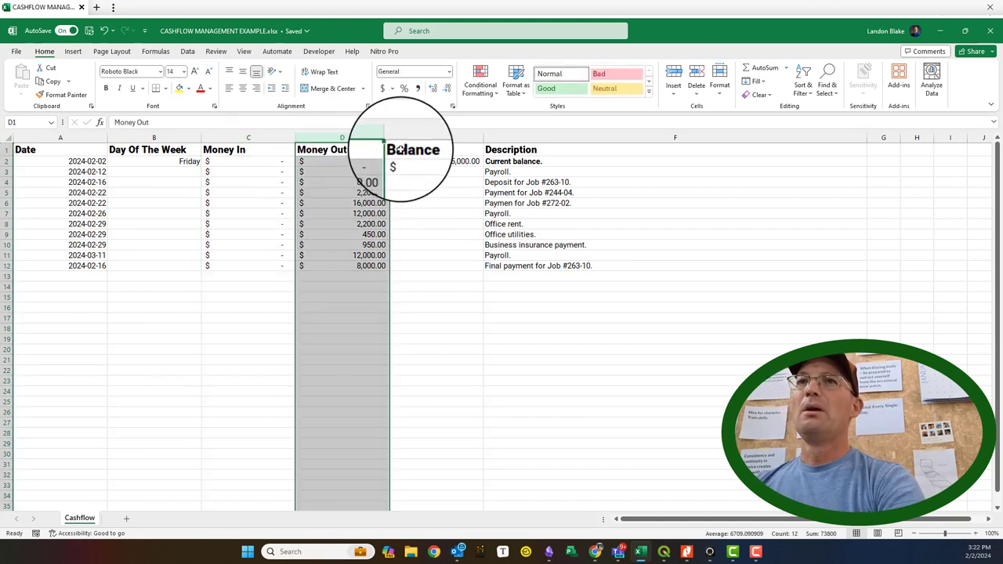
click(403, 137)
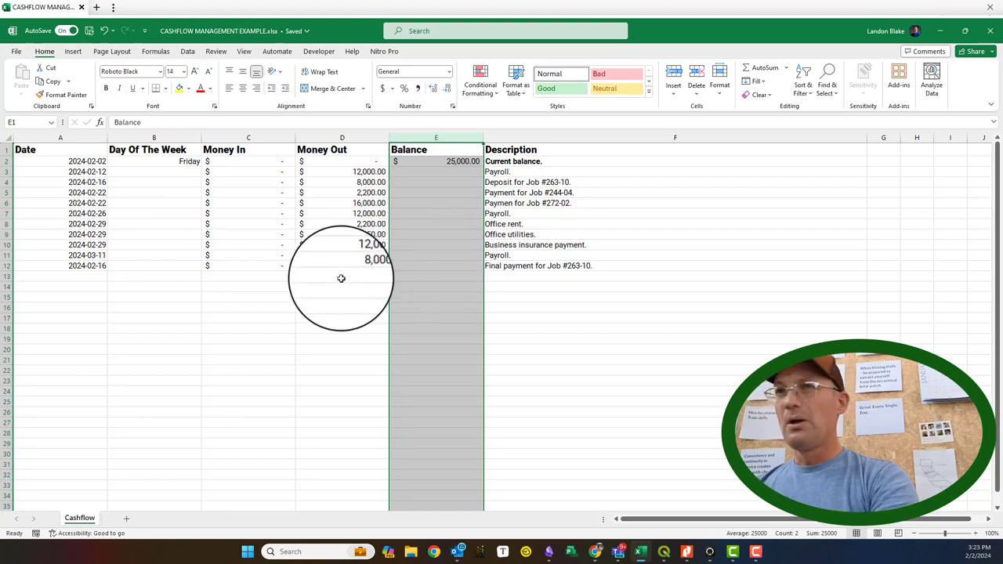
click(307, 328)
click(431, 366)
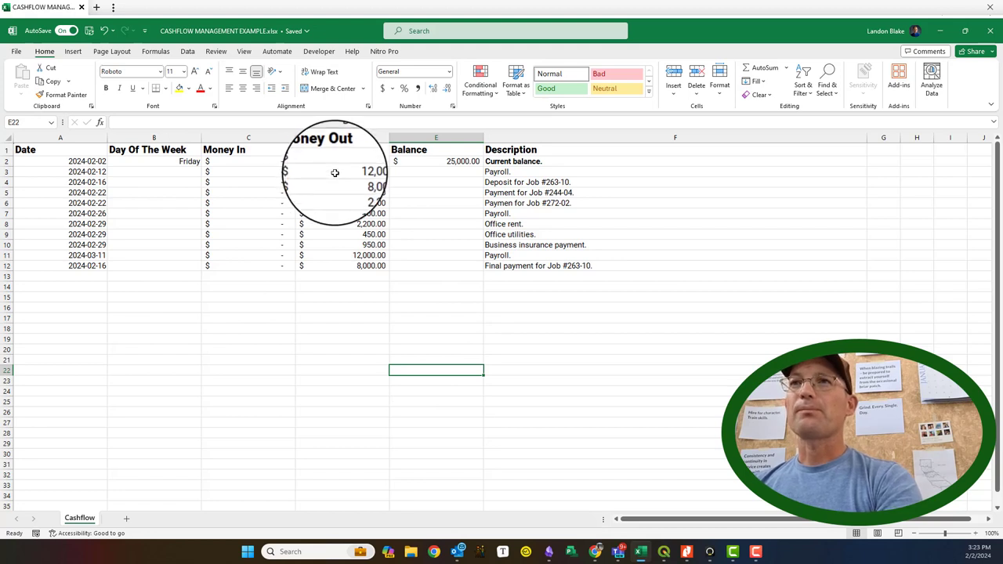
Format the 2024-02-12 Payroll row, from Date through Description, in bold red text.
drag(334, 172, 343, 196)
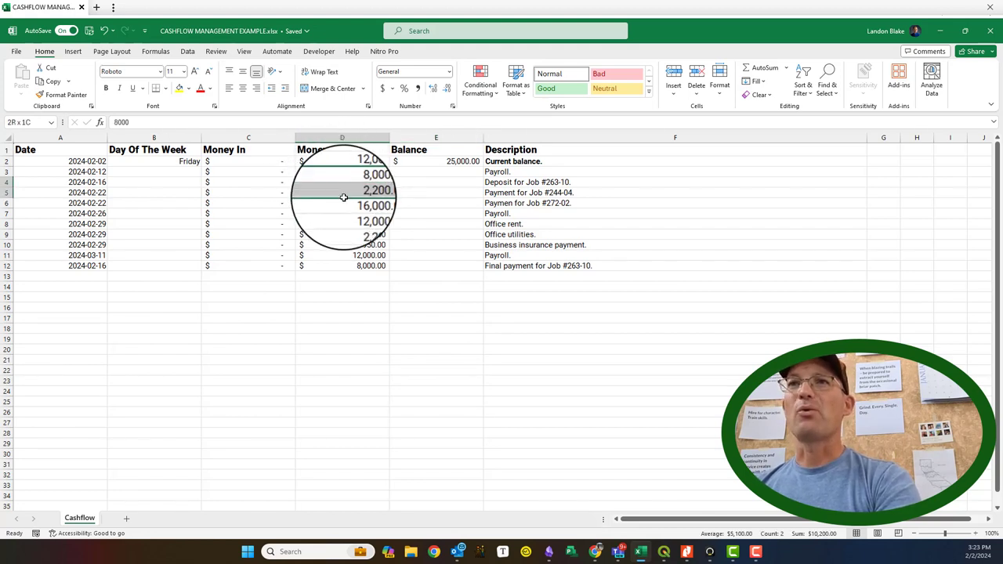
drag(59, 172, 344, 166)
click(345, 171)
click(514, 171)
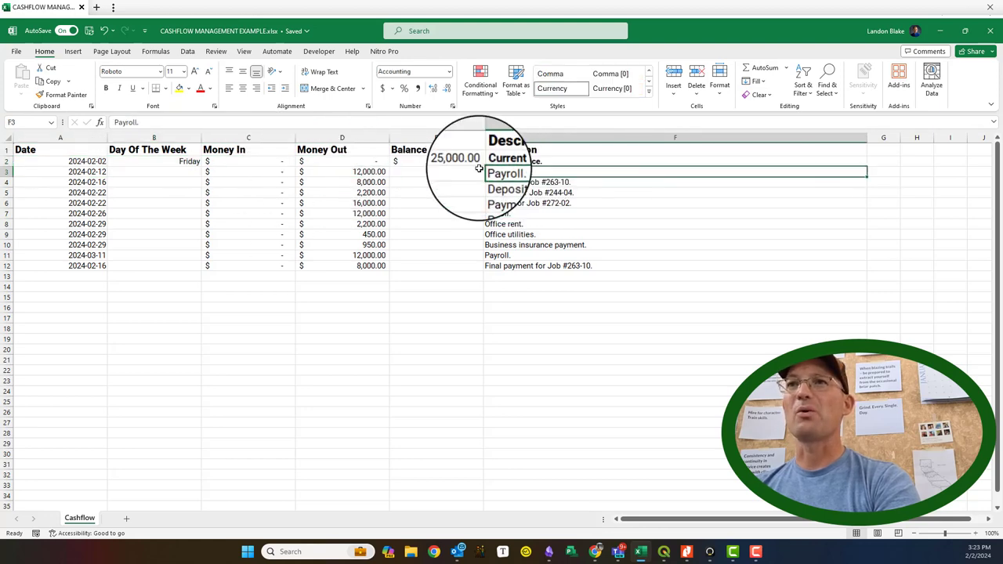
shift+click(67, 171)
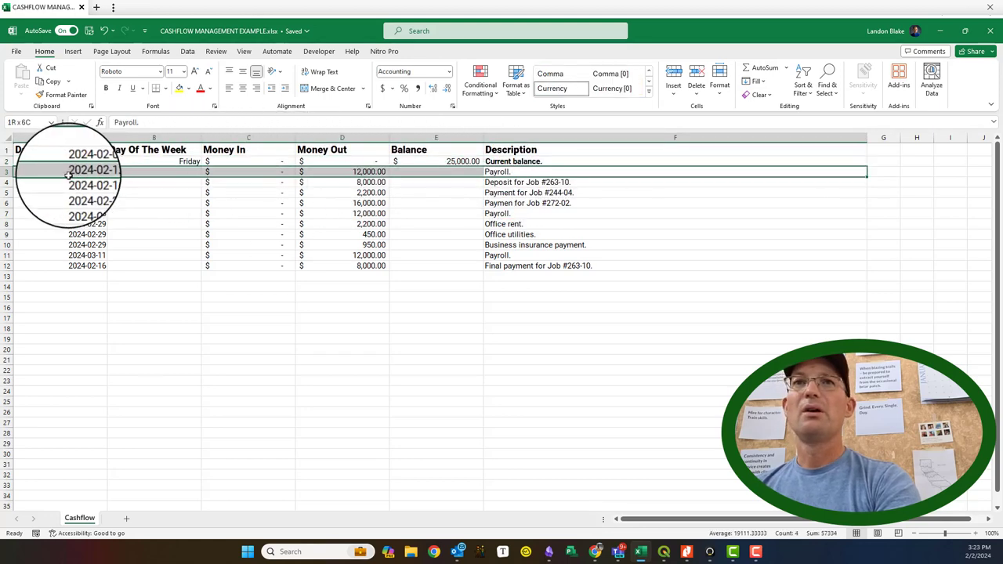
click(201, 88)
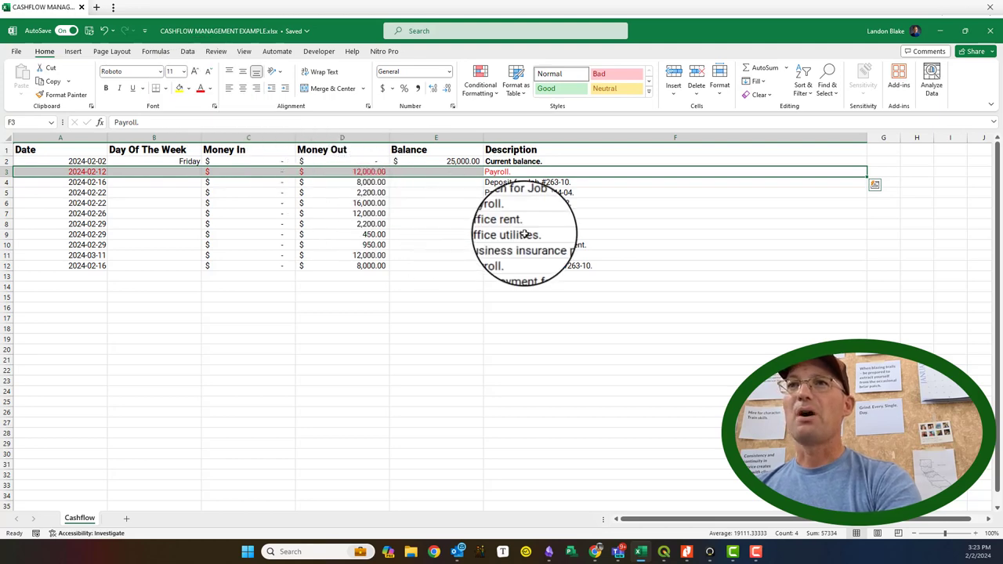
click(106, 88)
Format the 2024-02-26 Payroll row, from Date through Description, in bold red text.
drag(556, 210, 90, 213)
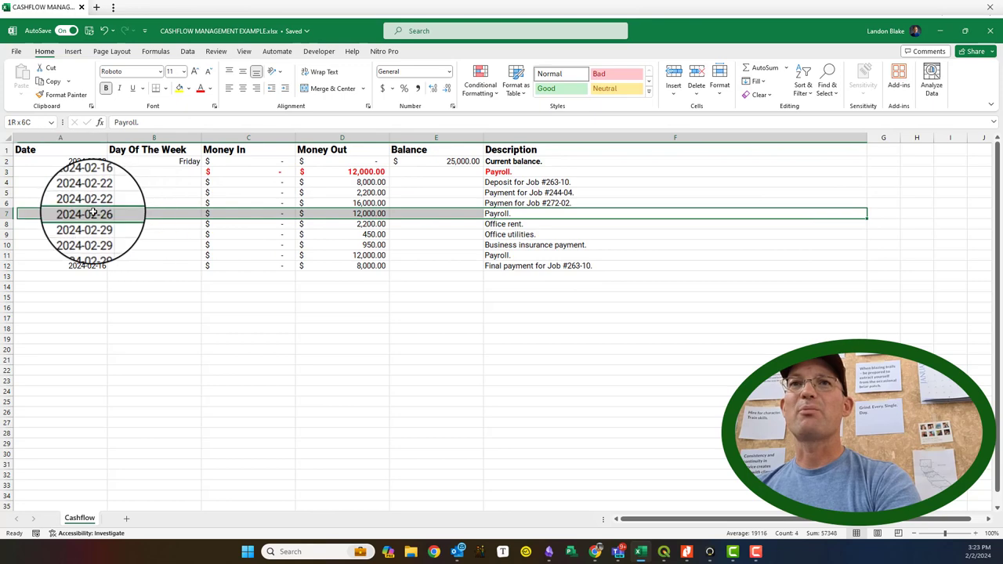
click(201, 89)
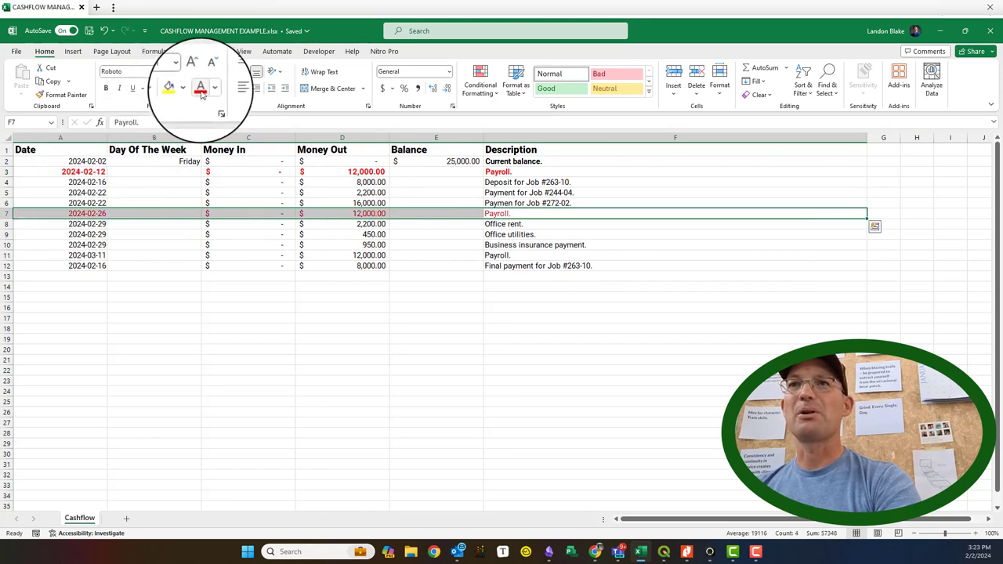
click(106, 89)
click(466, 306)
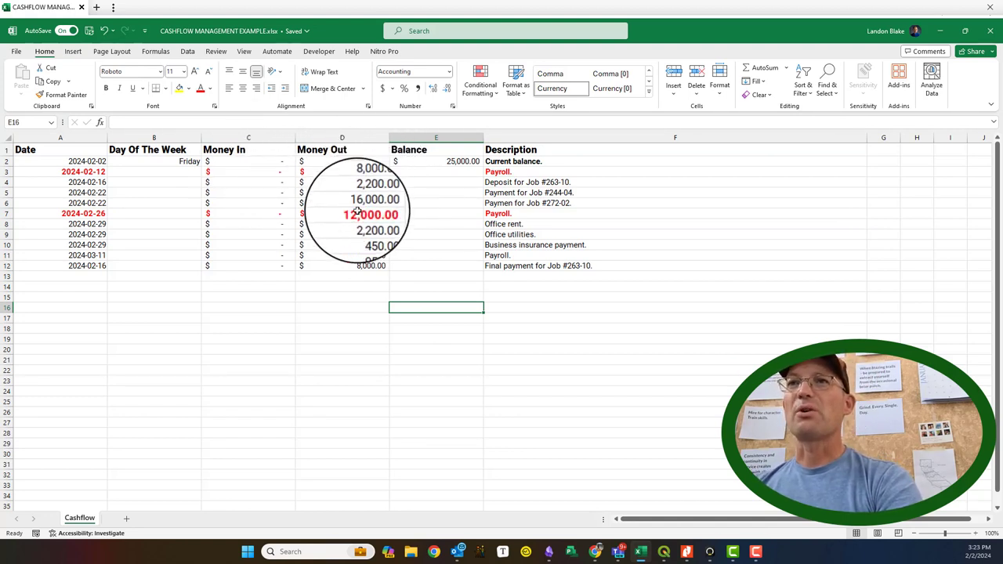
Move the Money Out amounts of the three job payments in rows 4 to 6 into the Money In column.
drag(359, 182, 365, 202)
right_click(365, 203)
click(384, 199)
click(258, 183)
key(ctrl+v)
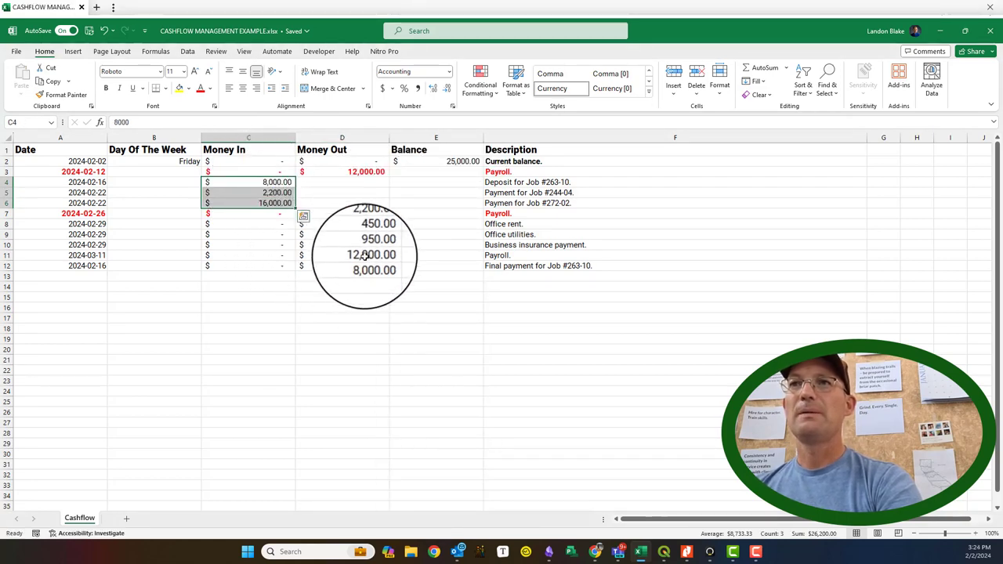
Move the 8,000.00 final payment for Job #263-10 in row 12 from Money Out to Money In.
click(368, 265)
key(ctrl+c)
click(243, 266)
key(ctrl+v)
click(354, 269)
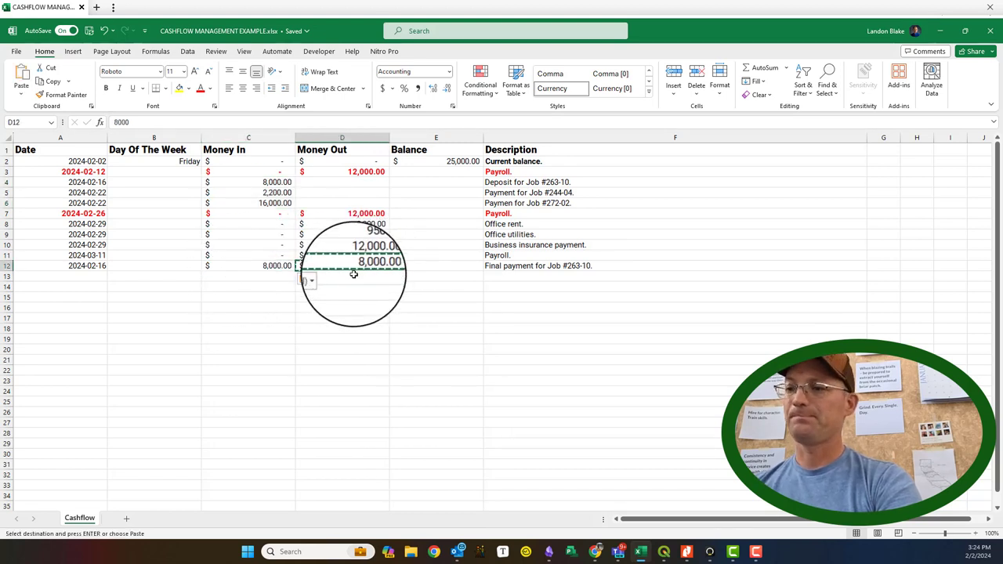
key(Delete)
click(416, 295)
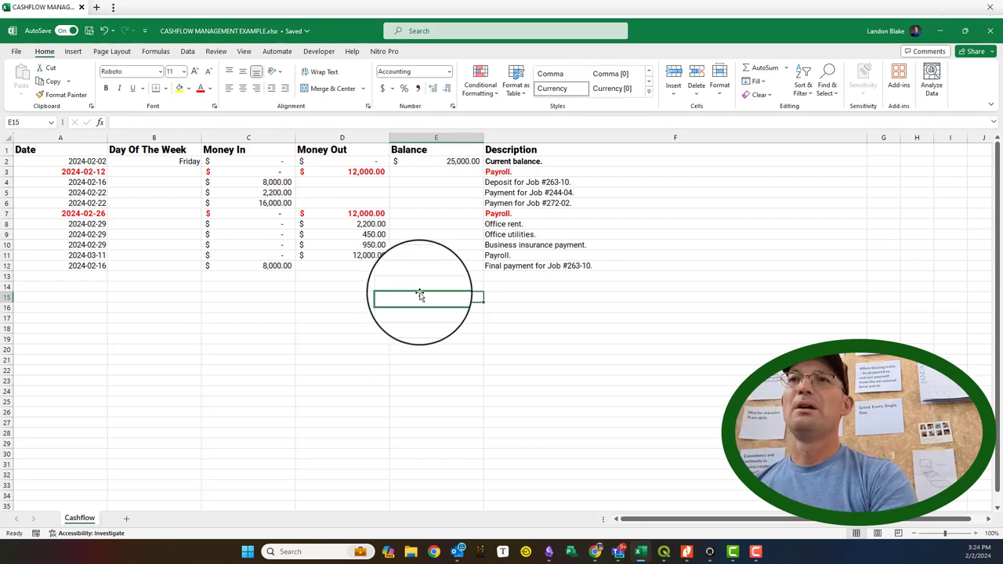
Copy the formatting of the 2024-02-26 Payroll row onto the 2024-03-11 Payroll row with Format Painter.
drag(508, 214, 62, 213)
click(62, 94)
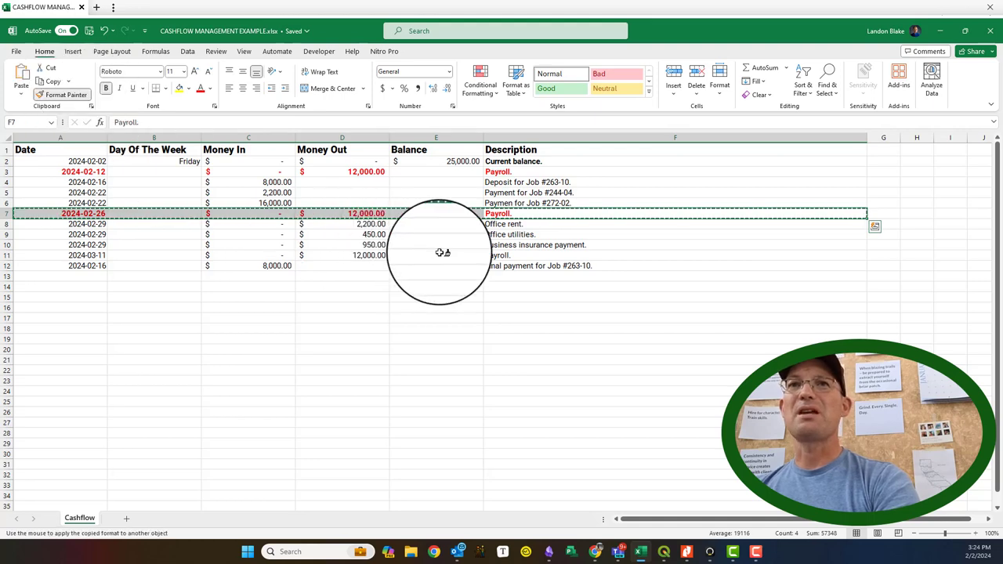
drag(494, 255, 71, 256)
click(473, 379)
Copy the zero amount in D2 into the empty Money Out cells D4 to D6.
click(664, 265)
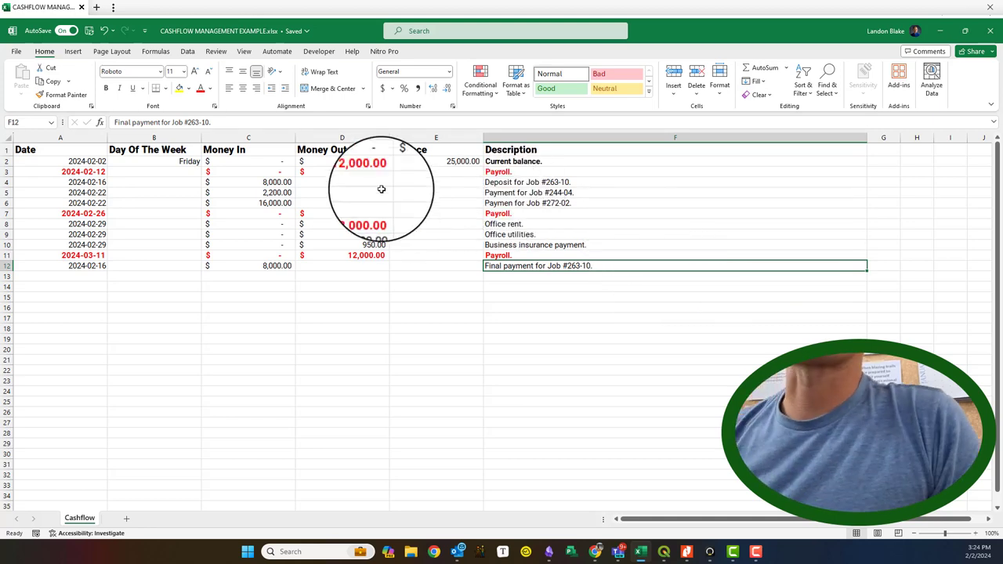
click(365, 165)
key(ctrl+c)
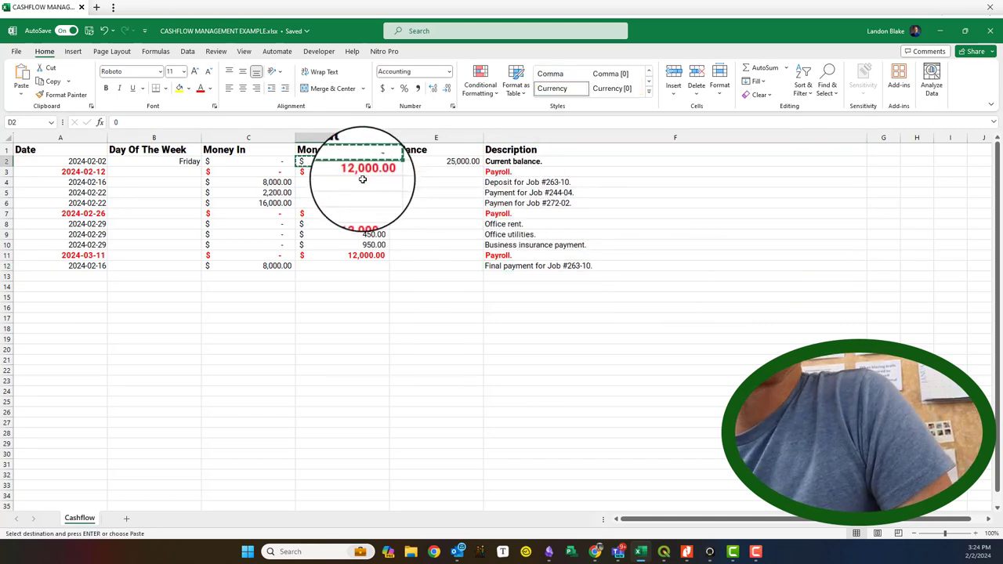
drag(363, 180, 363, 206)
key(Return)
click(462, 368)
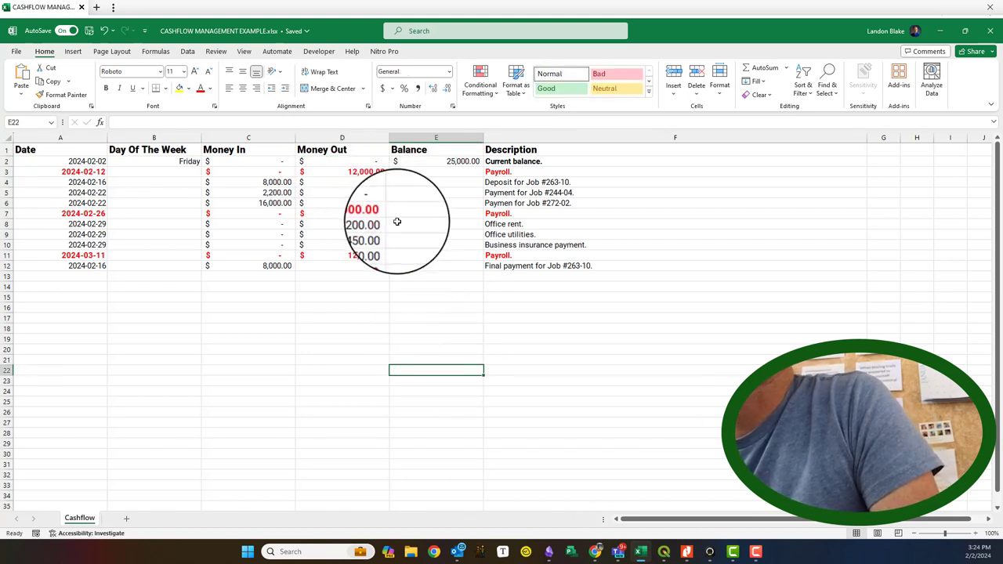
Enter 0 in each Balance cell from E3 down to E12.
click(369, 183)
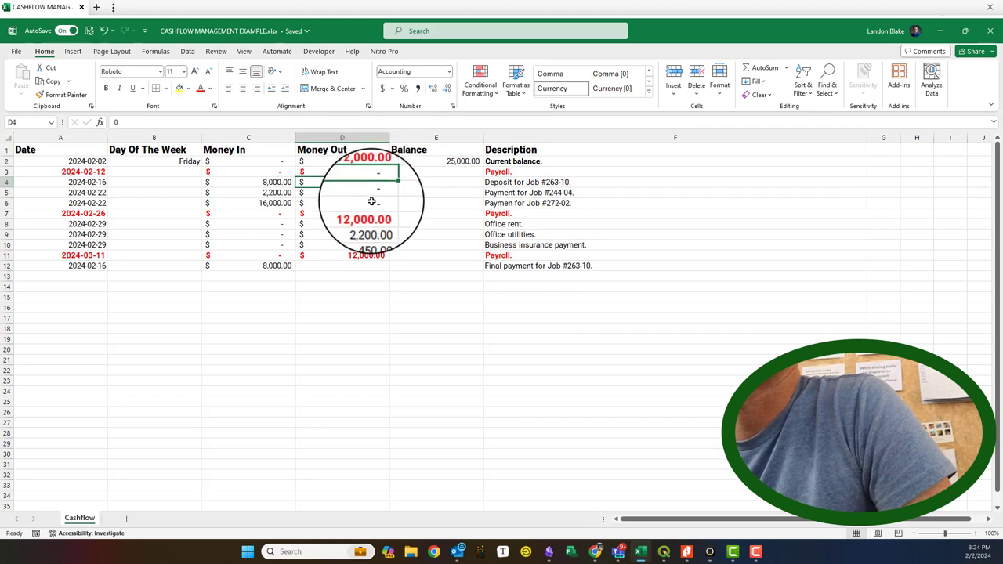
click(455, 171)
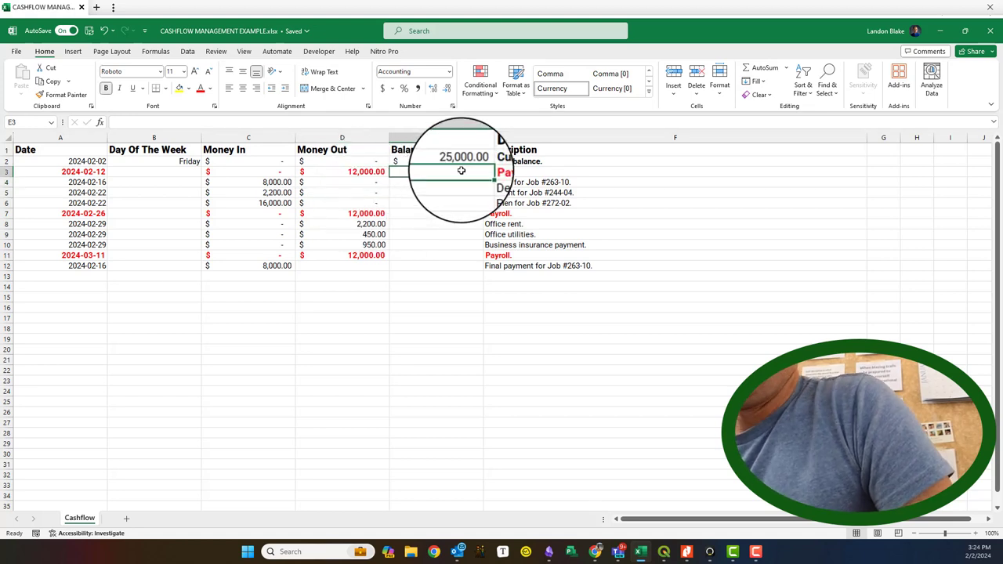
text(0 0 0 0 0 0 0 0 0)
key(Return)
text(0)
key(Return)
Enter the running balance formula =(E2+C3)-D3 in E3 and check it against the starting balance.
click(462, 171)
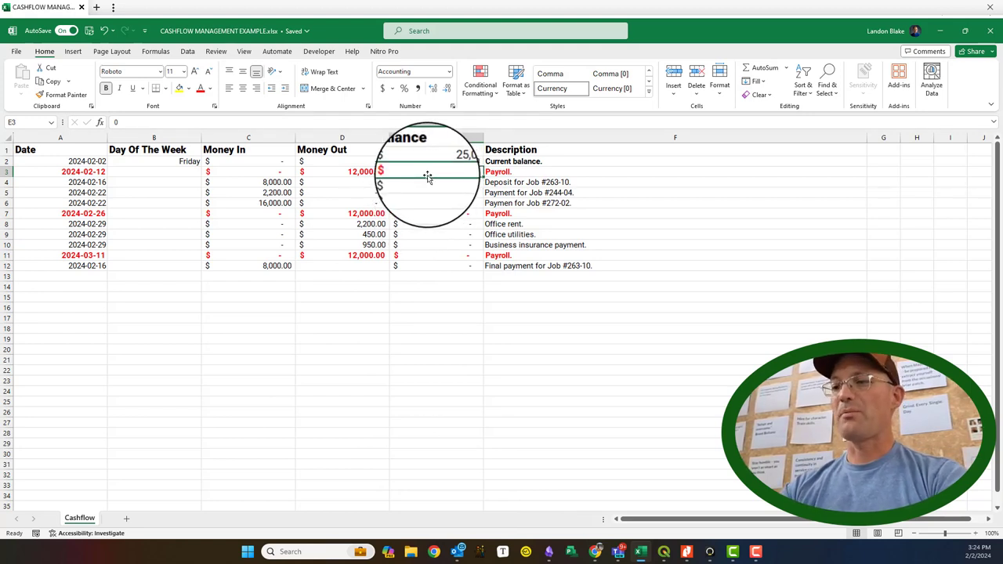
text(=)
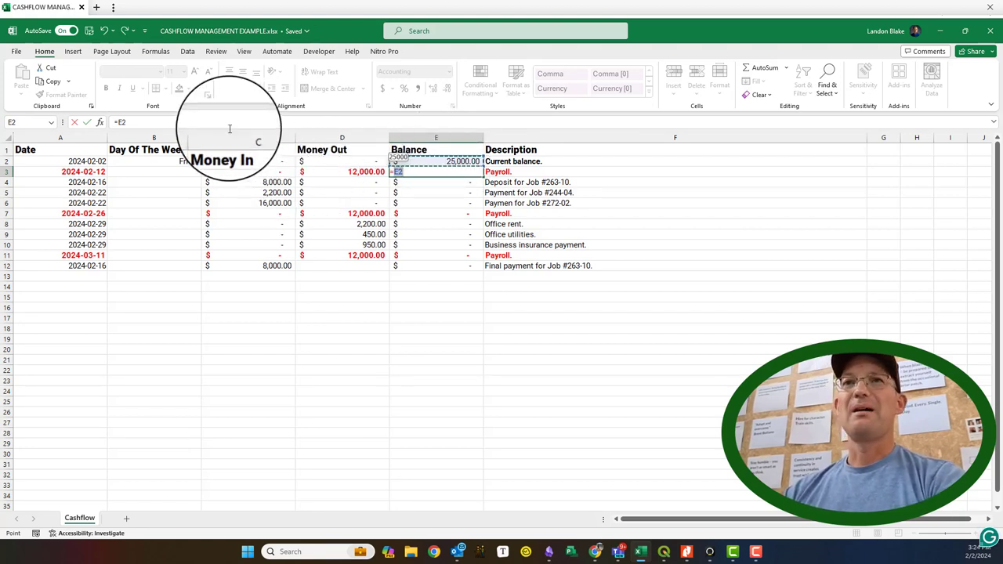
text(-)
click(244, 171)
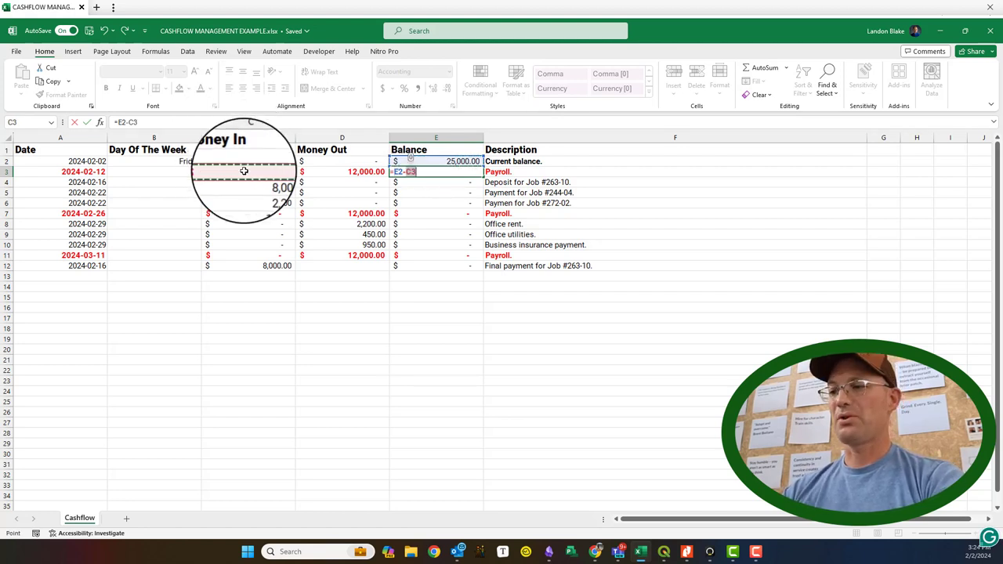
key(BackSpace)
key(BackSpace)
key(BackSpace)
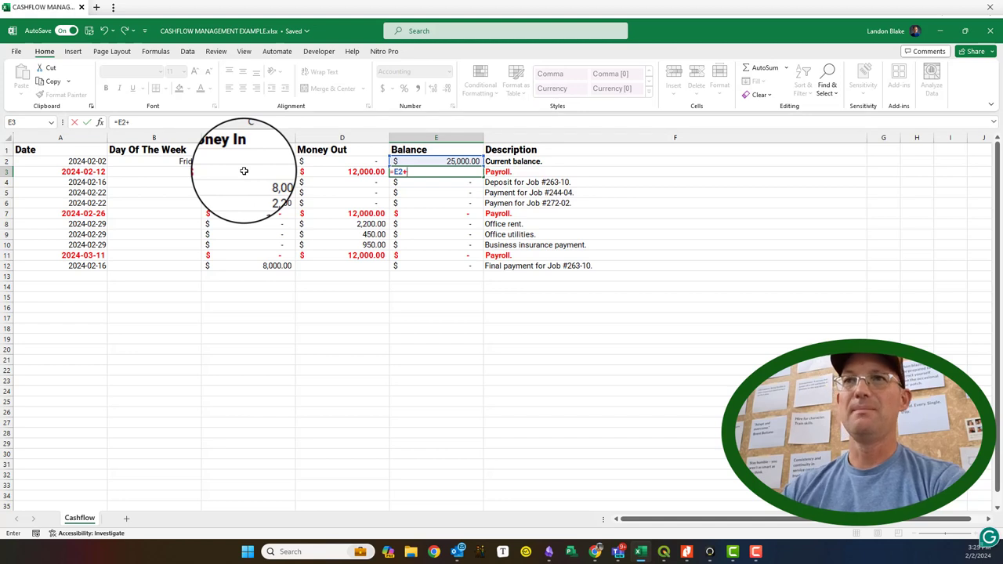
click(253, 172)
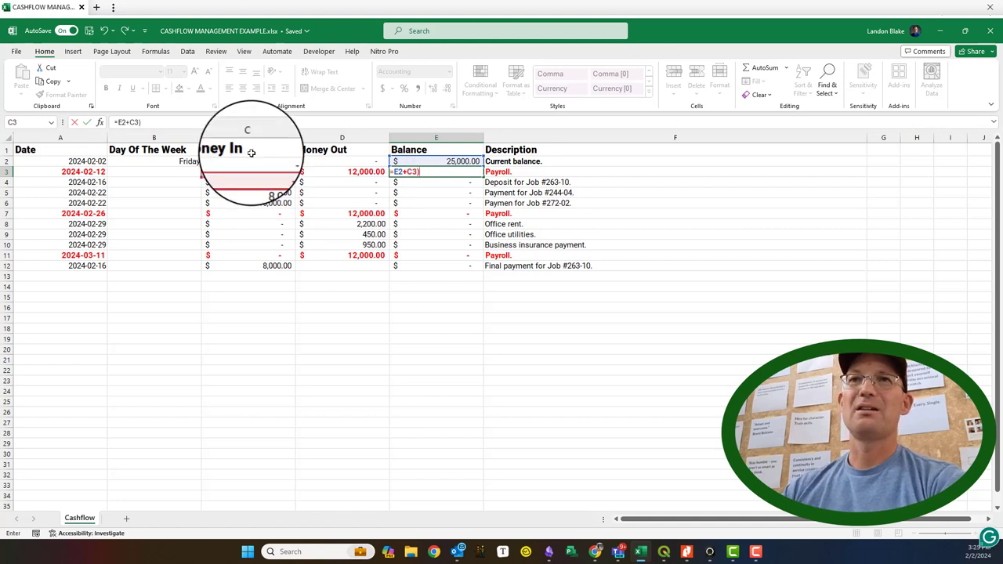
click(117, 123)
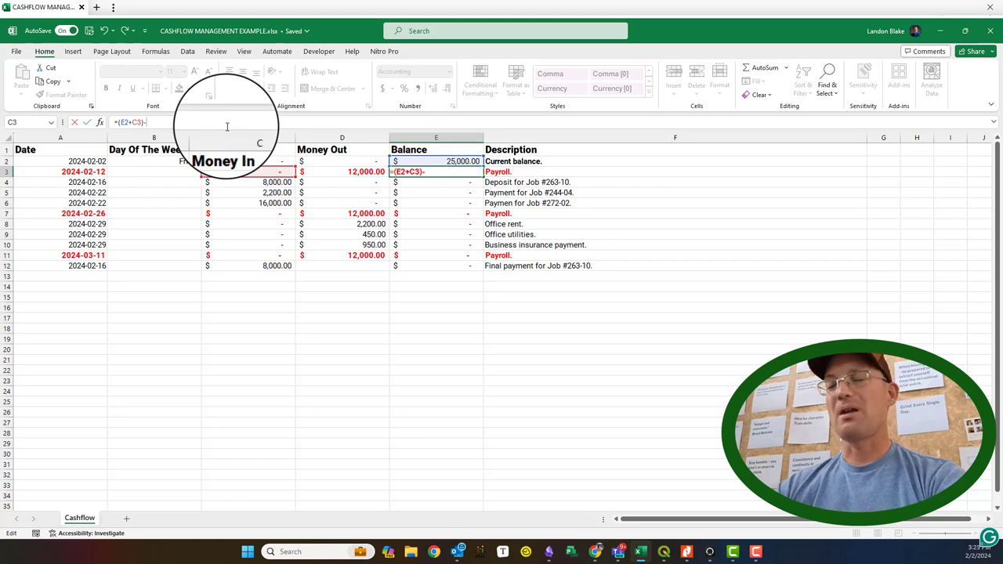
click(339, 173)
key(Return)
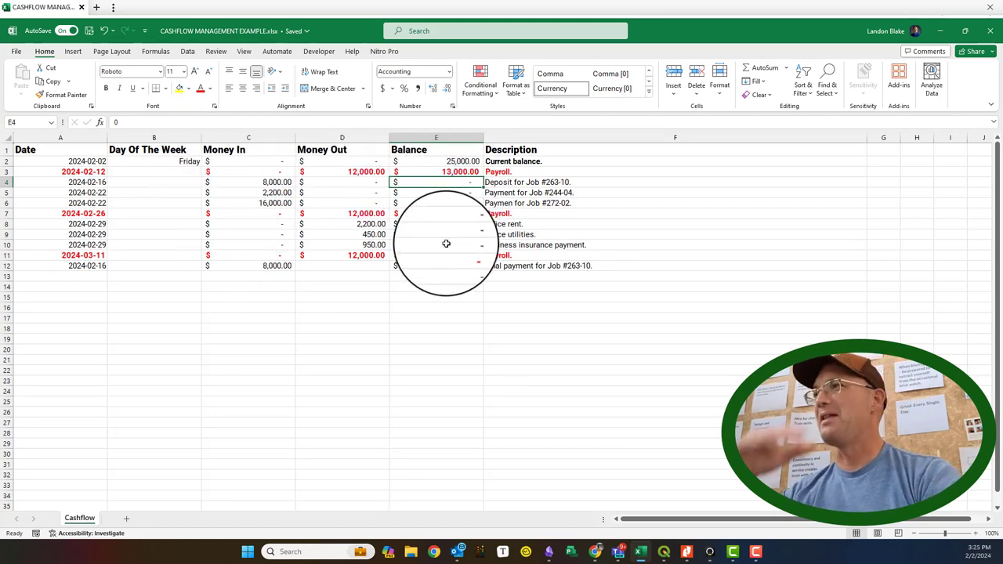
click(459, 171)
click(463, 160)
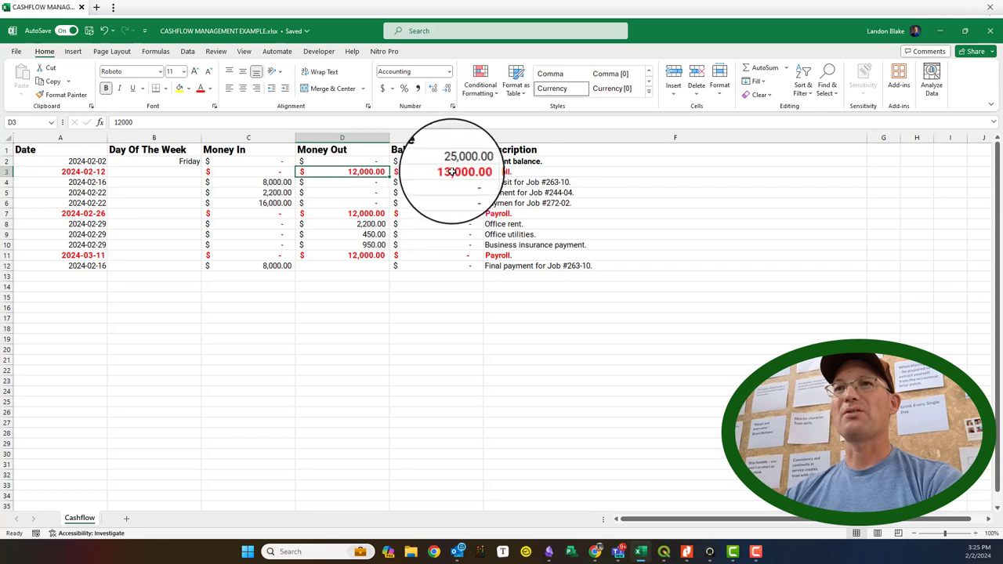
Copy the running balance formula from E3 into E4 to E12 as formulas only and check the resulting balances.
click(462, 171)
key(ctrl+c)
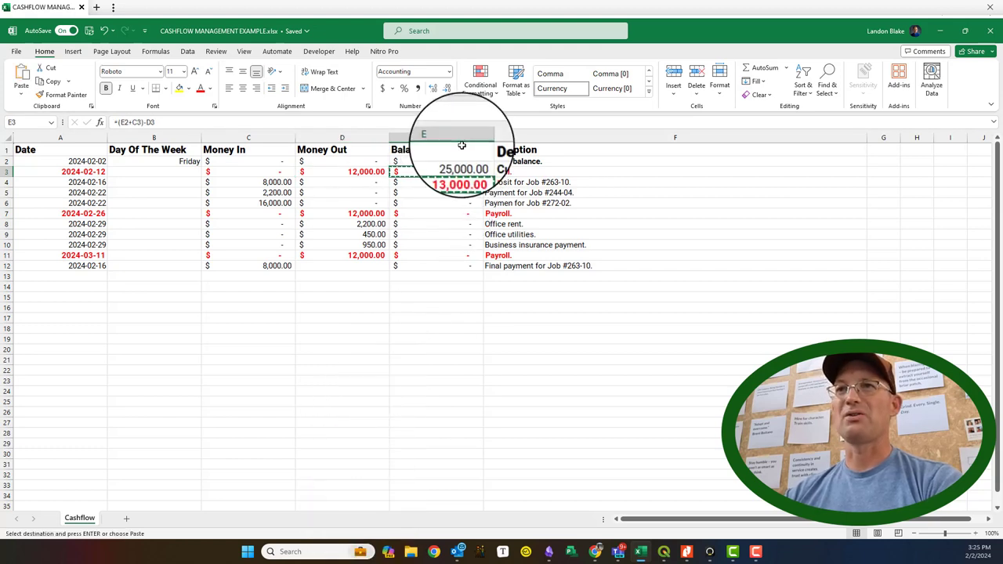
click(439, 184)
drag(439, 183, 441, 265)
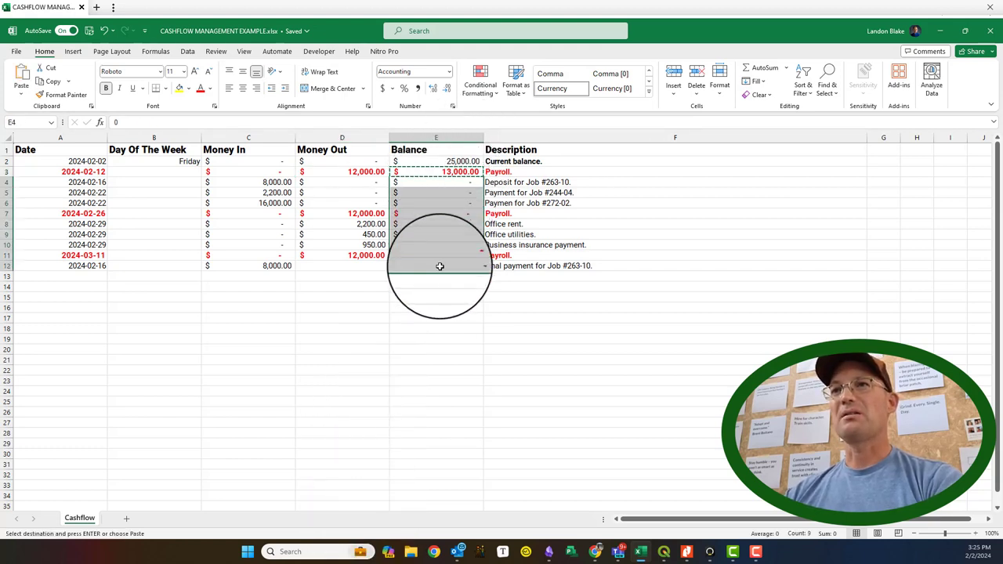
right_click(451, 208)
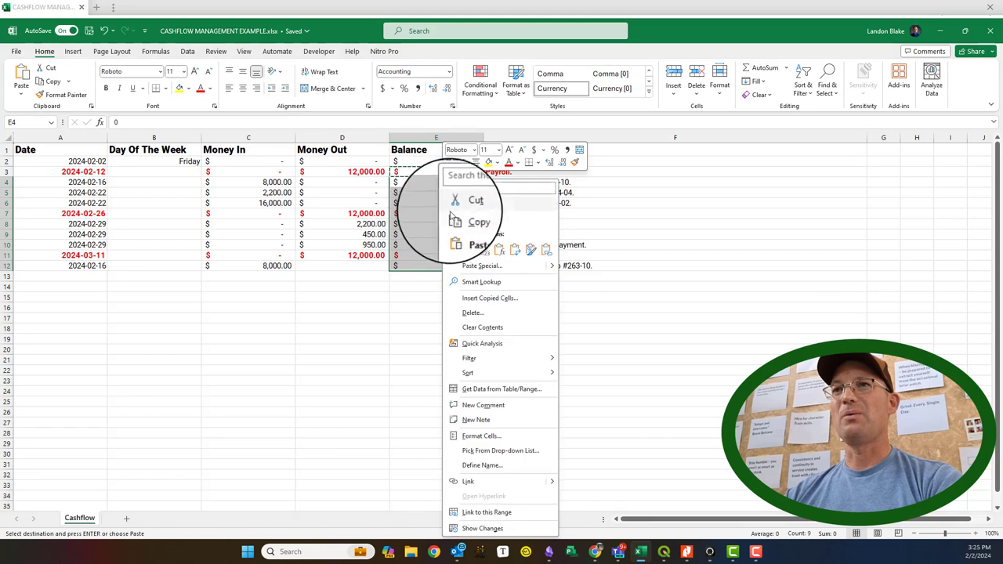
click(502, 251)
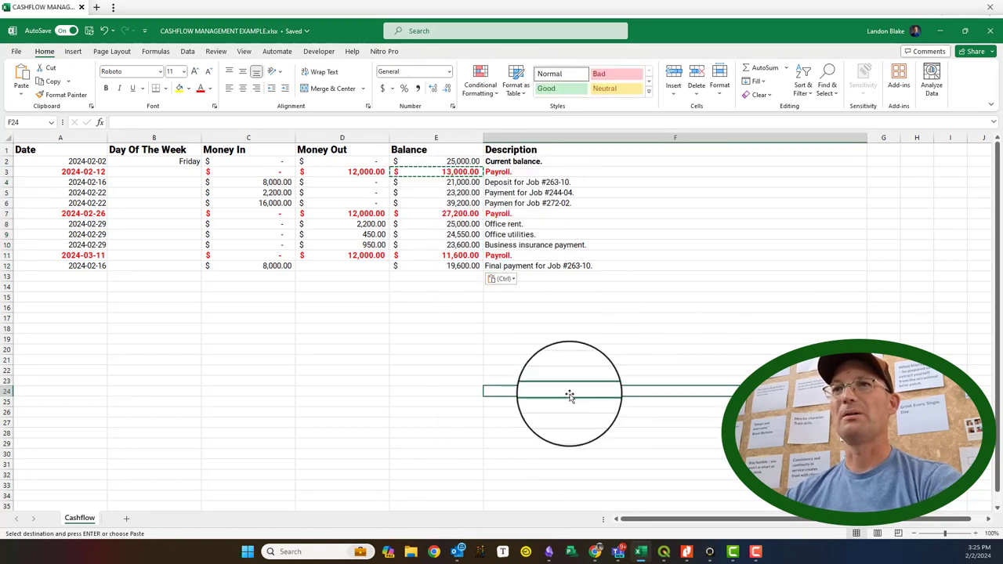
click(394, 401)
click(474, 183)
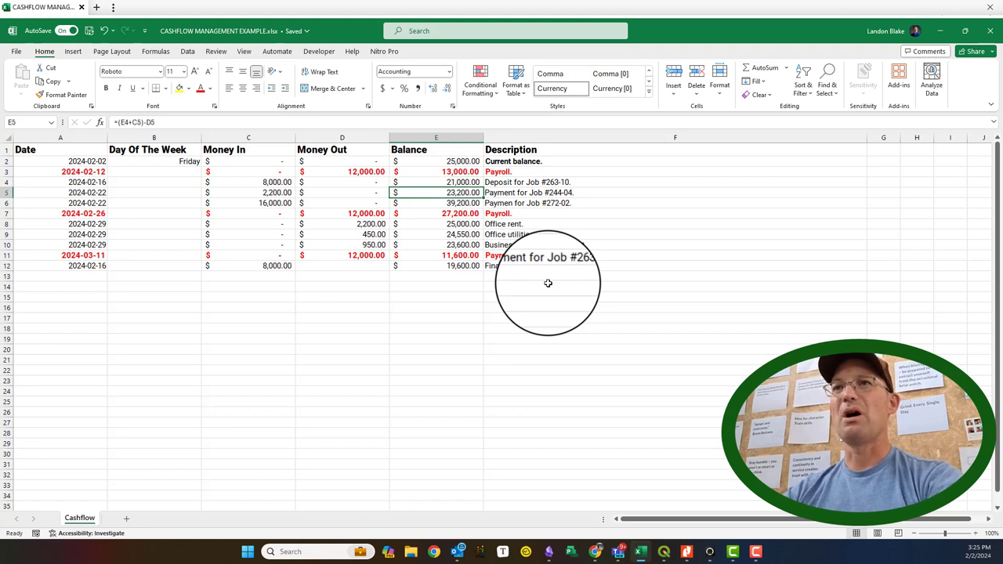
key(Down)
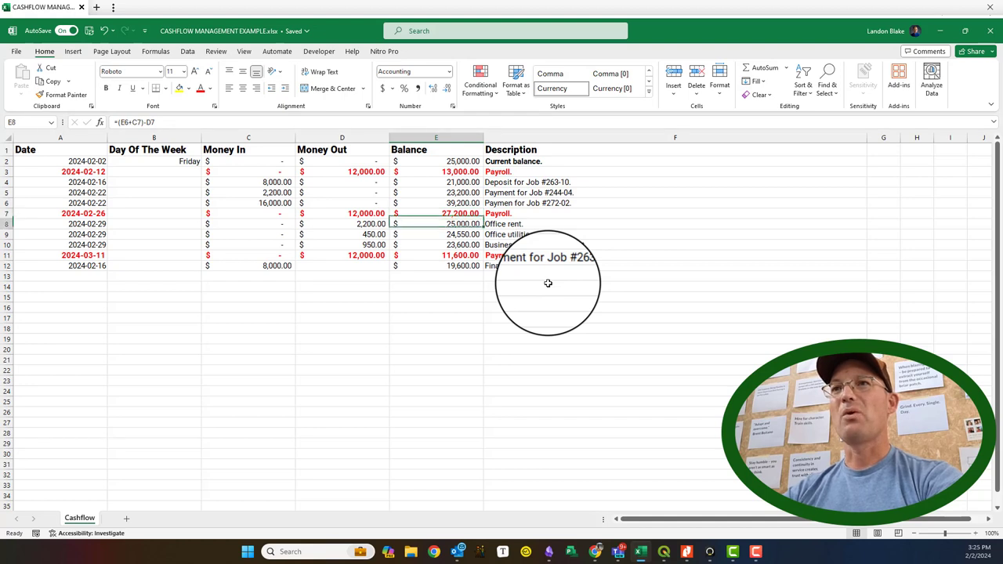
key(Down)
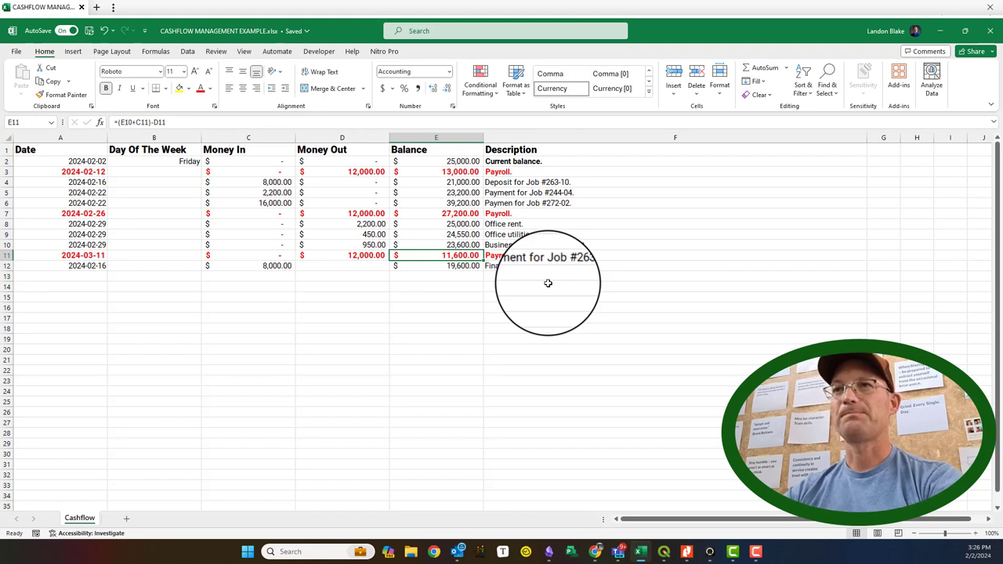
key(Down)
Change the date of the final payment for Job #263-10 in A12 to 2024-03-15.
click(84, 262)
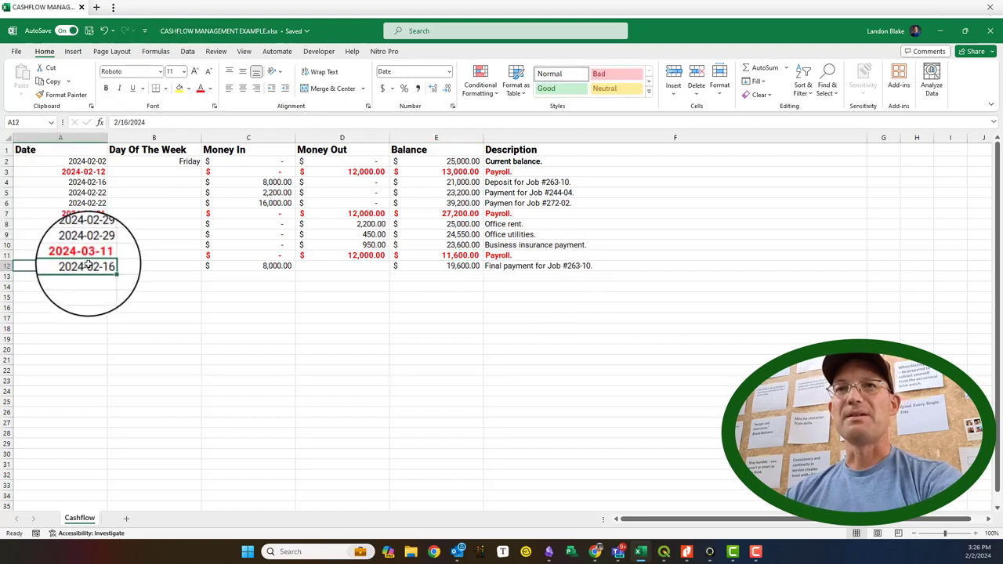
double_click(88, 265)
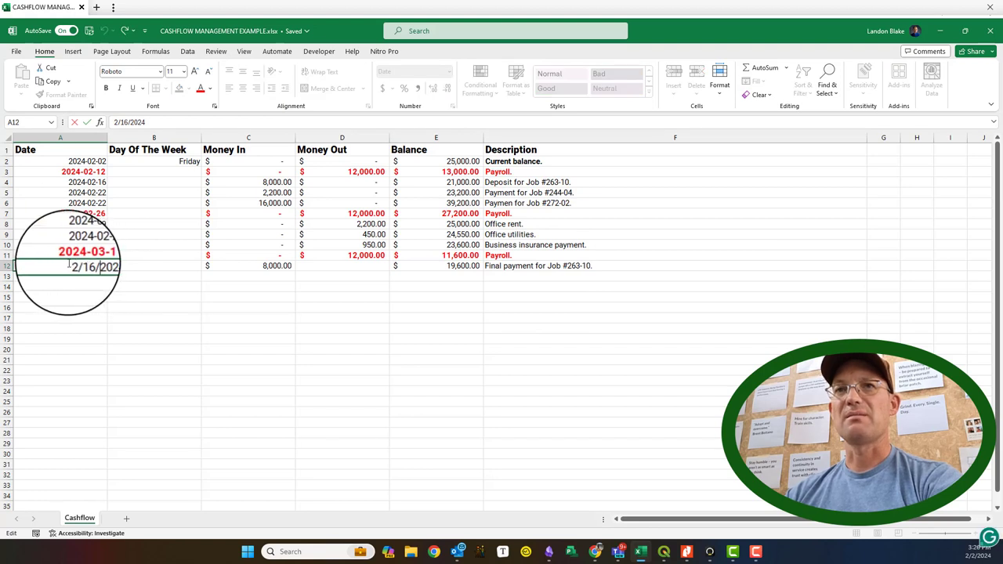
drag(63, 266, 87, 266)
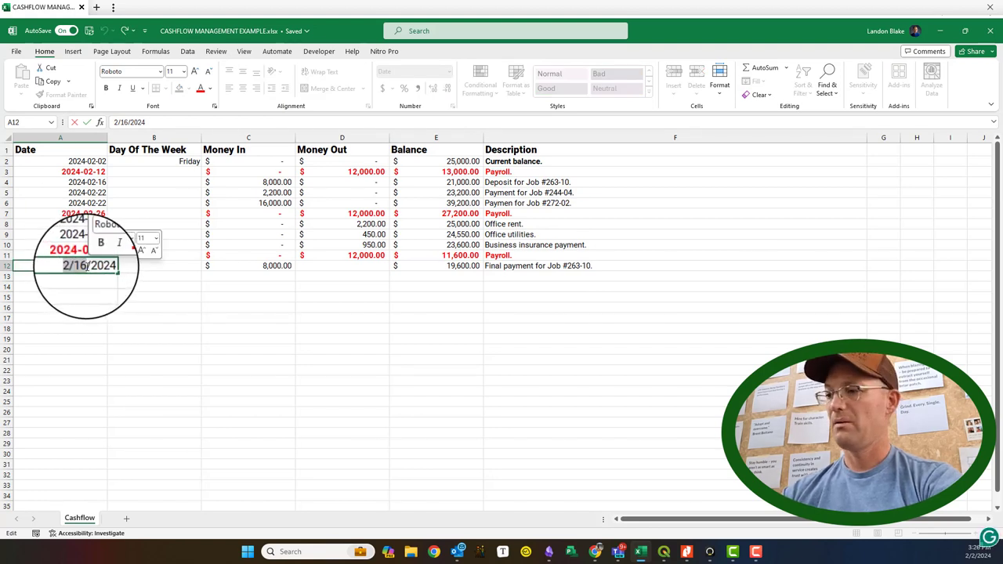
text(3)
key(Return)
click(527, 308)
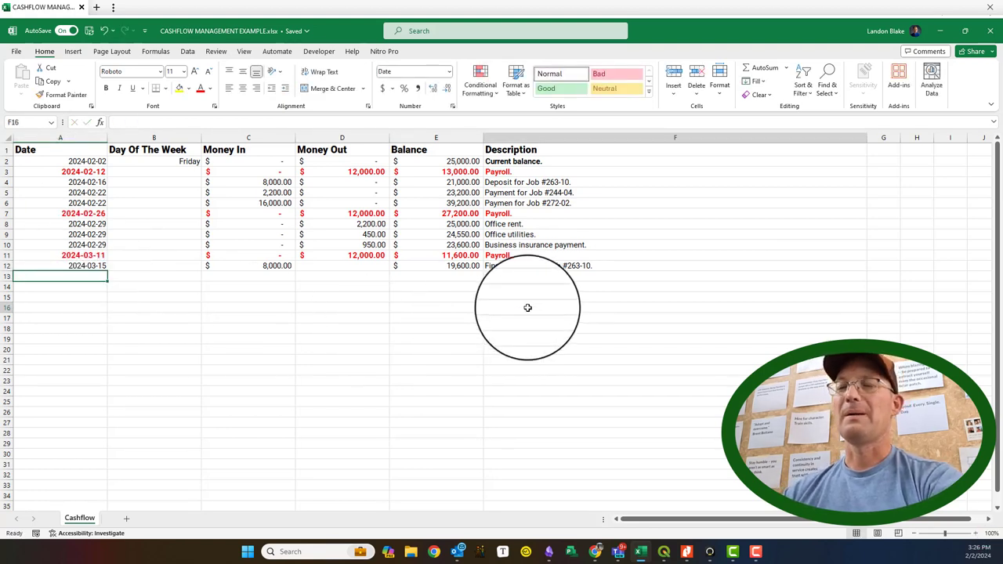
Examine the Balance cells row by row to follow how the cash moves around the payroll dates.
click(466, 172)
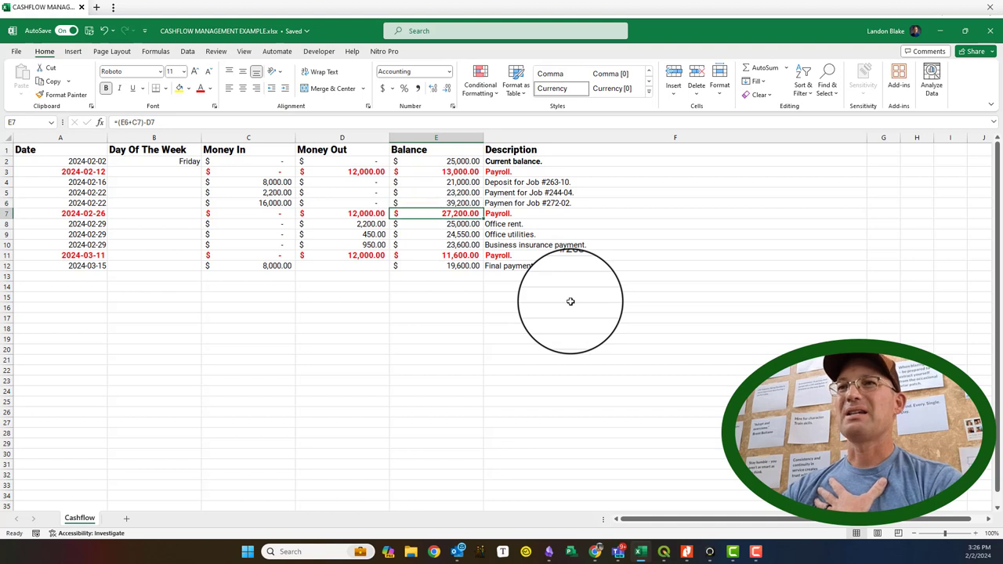
key(Down)
key(Down)
key(Down)
key(Down)
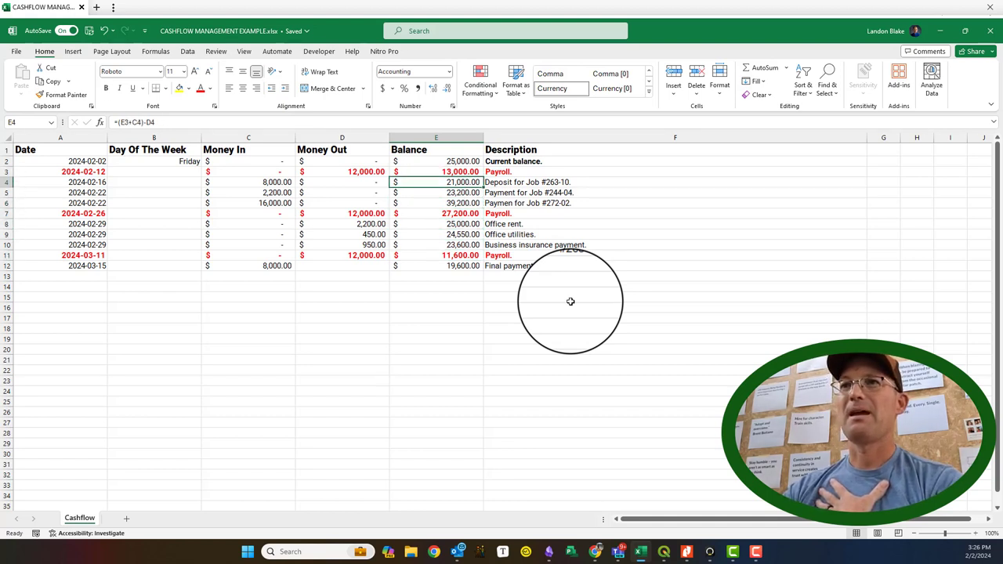
Format the Money In amounts in C4 to C6 and C12 as bold green text.
drag(242, 184, 246, 199)
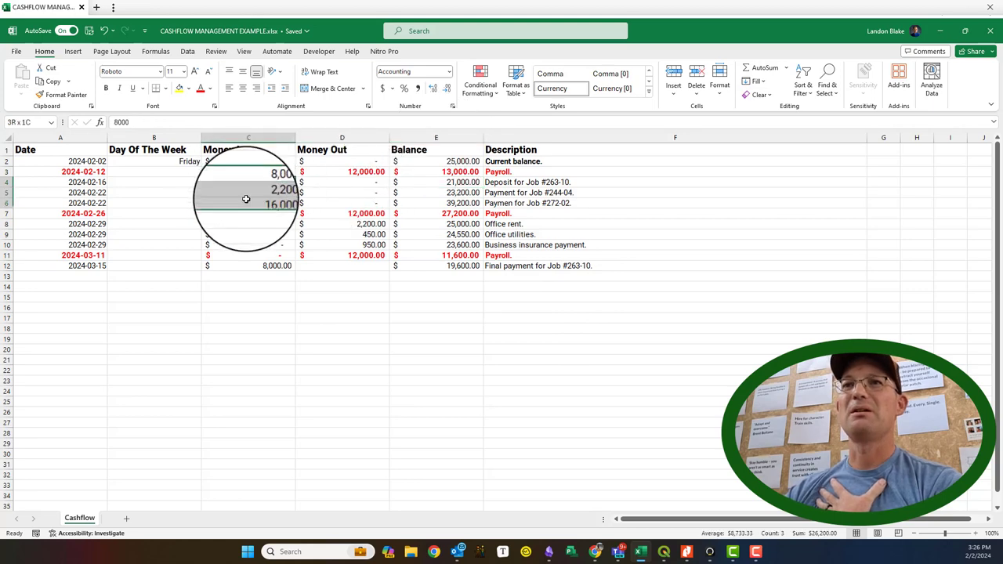
click(210, 92)
click(244, 196)
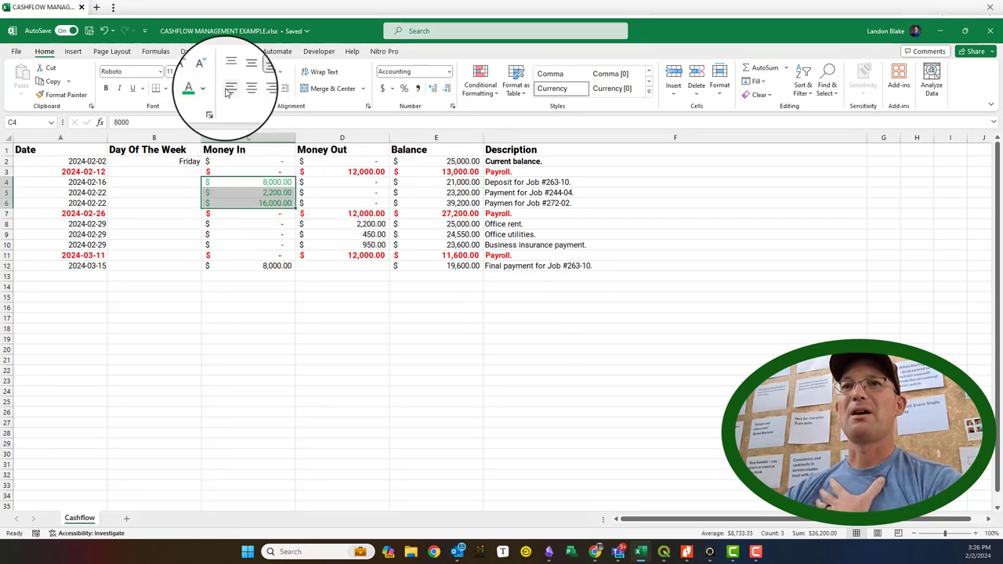
click(106, 88)
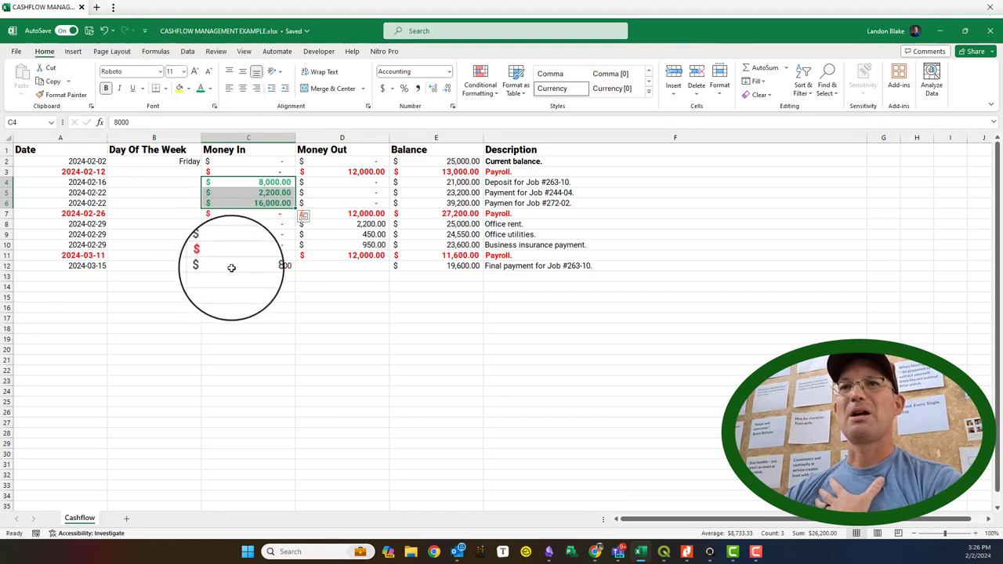
click(231, 268)
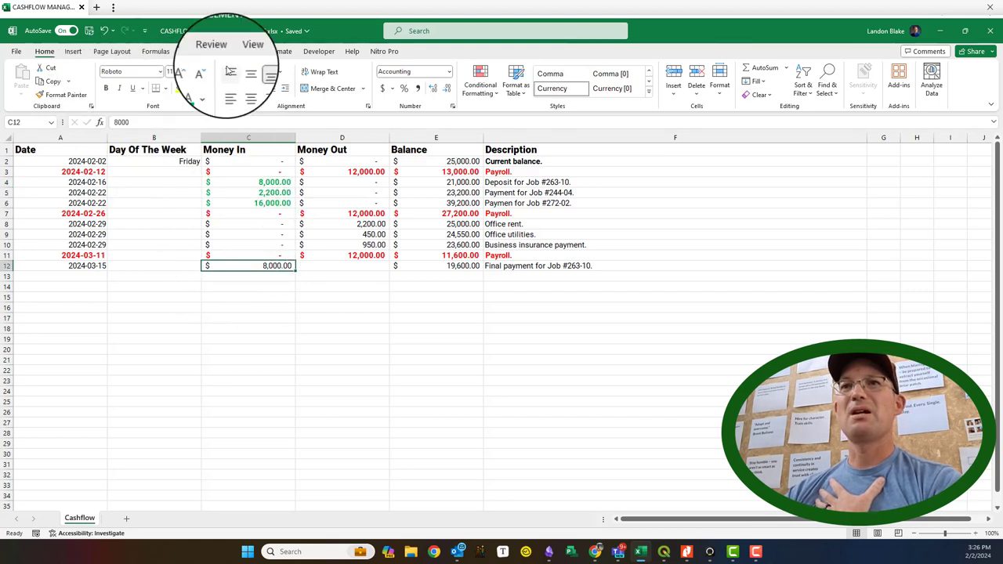
click(106, 89)
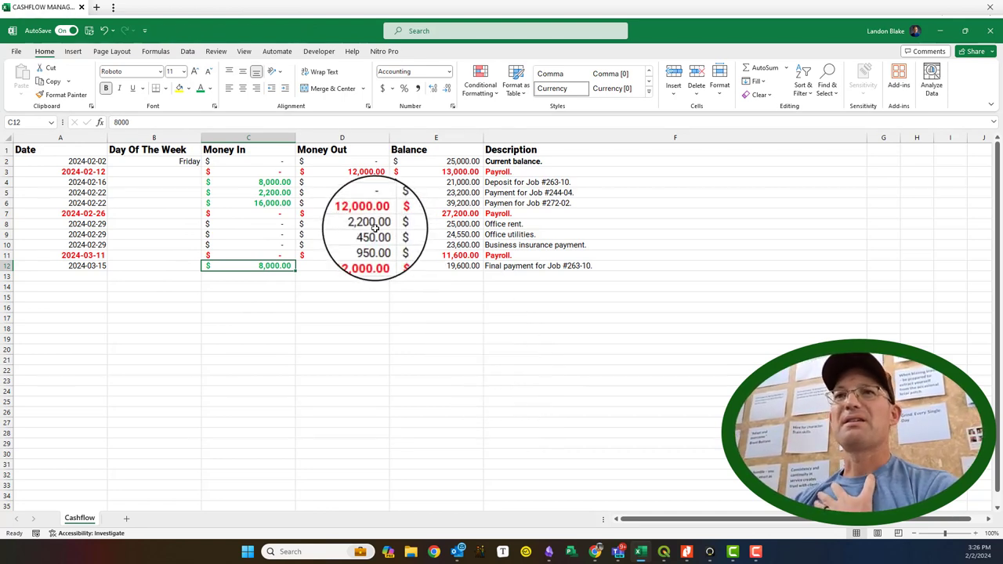
Correct the misspelled description in F6 to read "Payment for Job #272-02.".
click(263, 203)
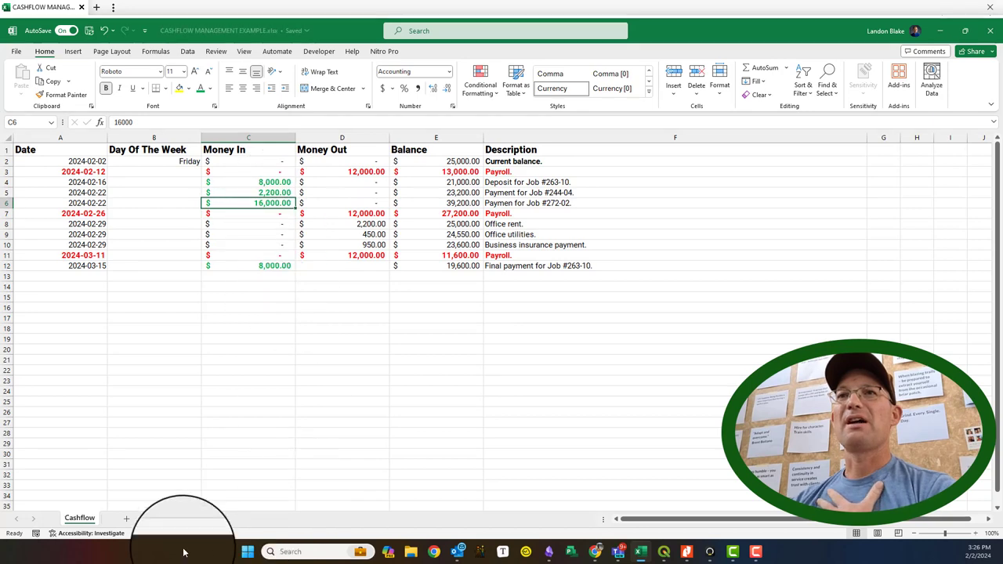
click(6, 203)
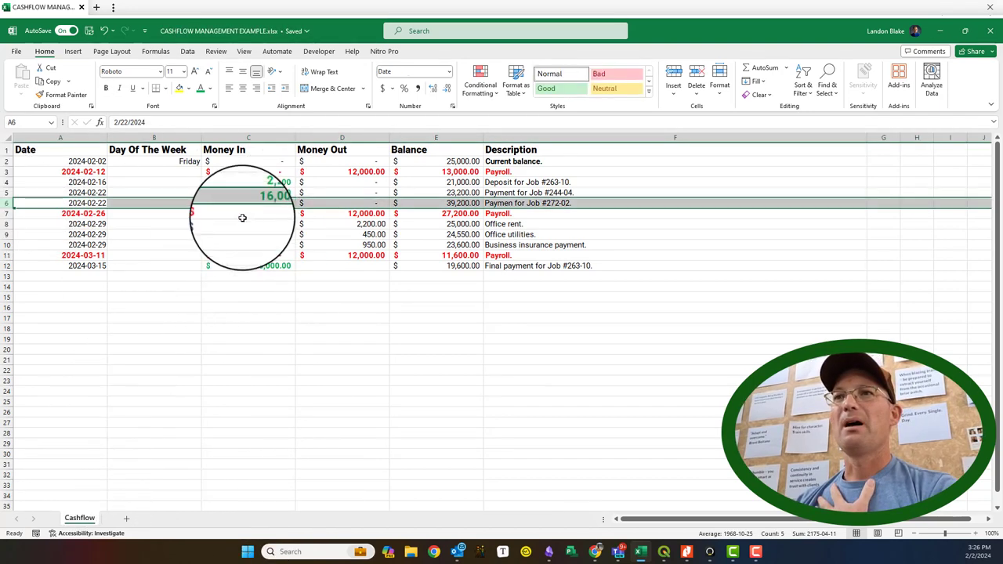
double_click(510, 203)
text(t)
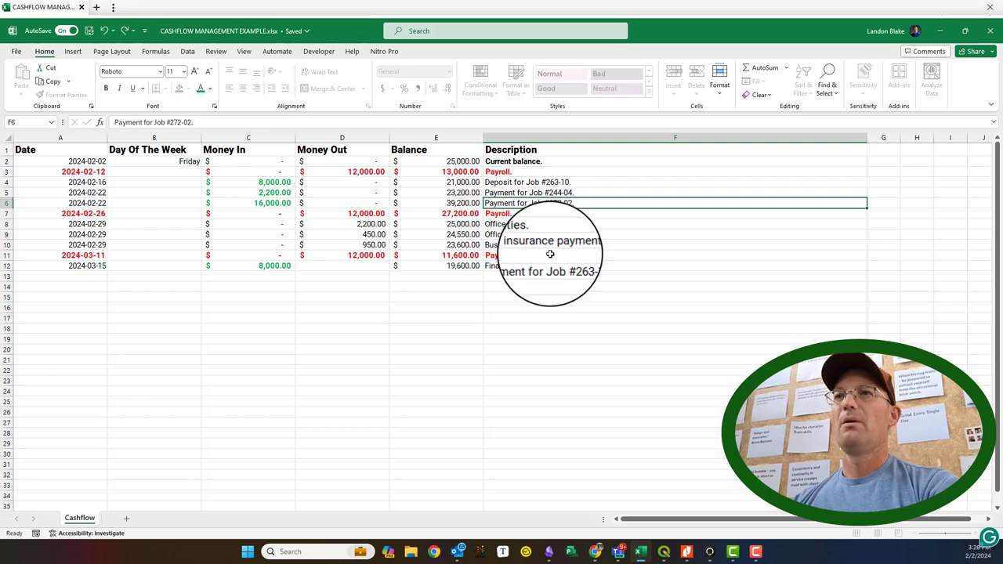
key(Return)
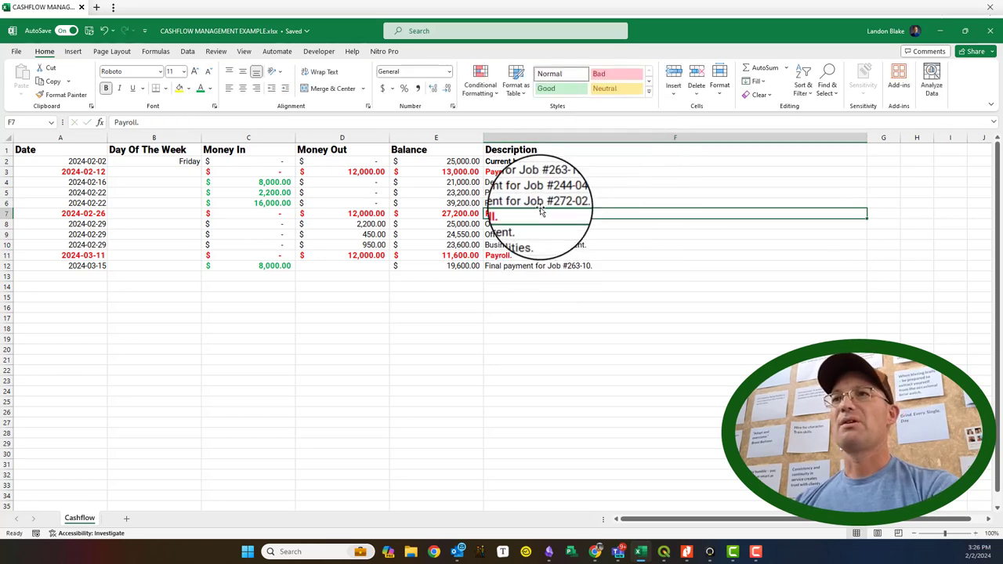
Move the Job #272-02 payment from row 6 to the first empty row, row 13.
click(39, 203)
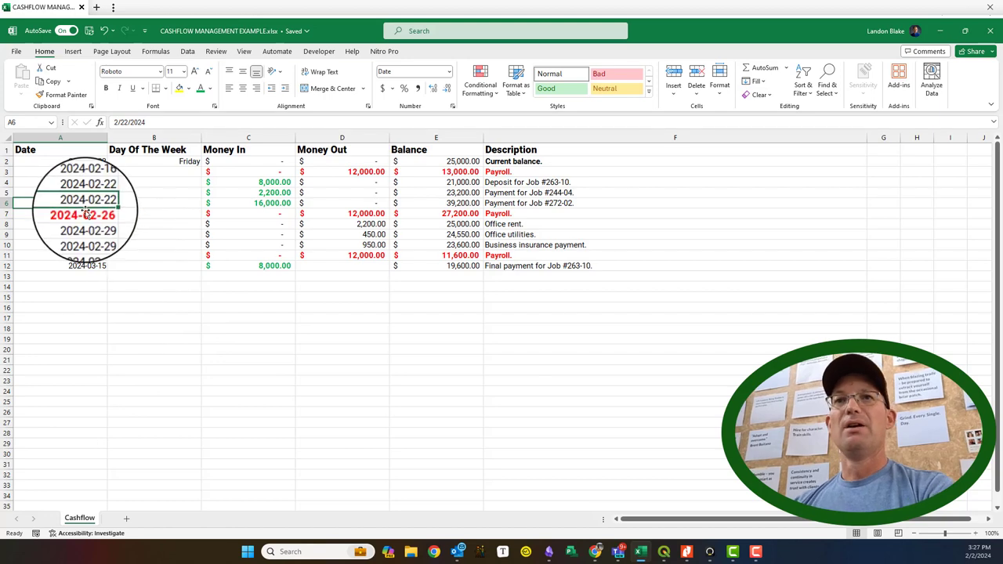
right_click(7, 205)
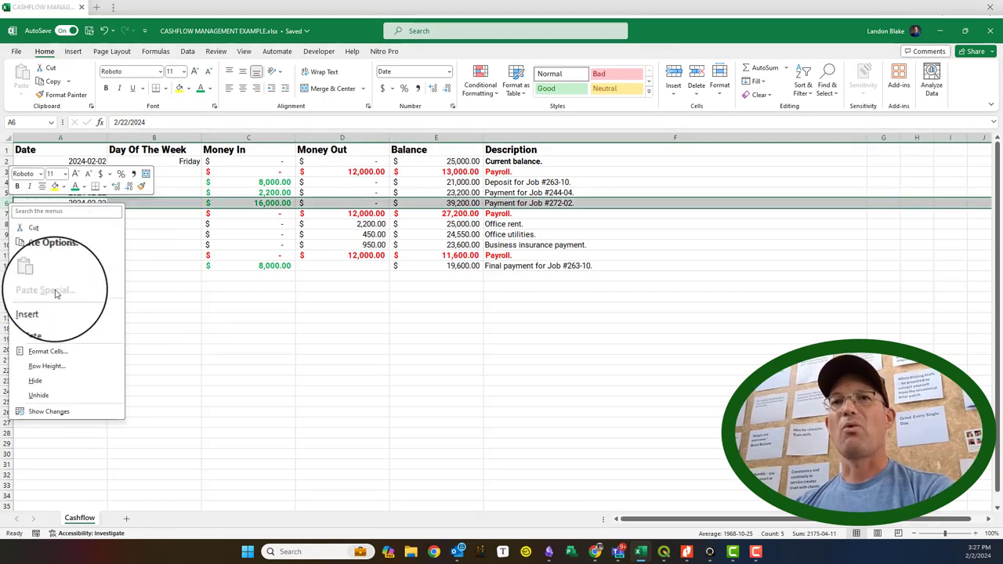
click(39, 241)
click(56, 276)
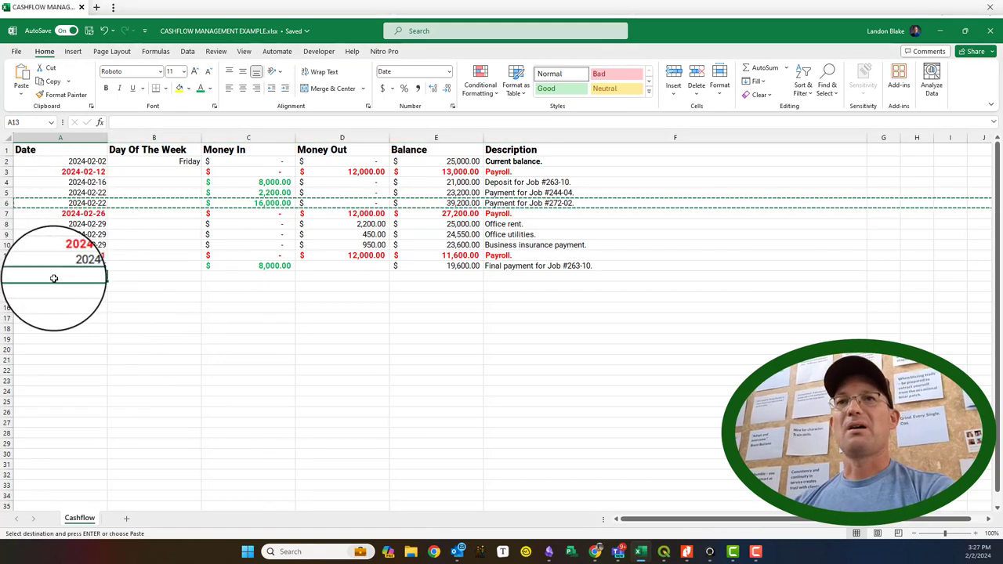
key(Return)
Set the date of the moved Job #272-02 payment to 2024-03-22 and delete the emptied row 6.
double_click(95, 276)
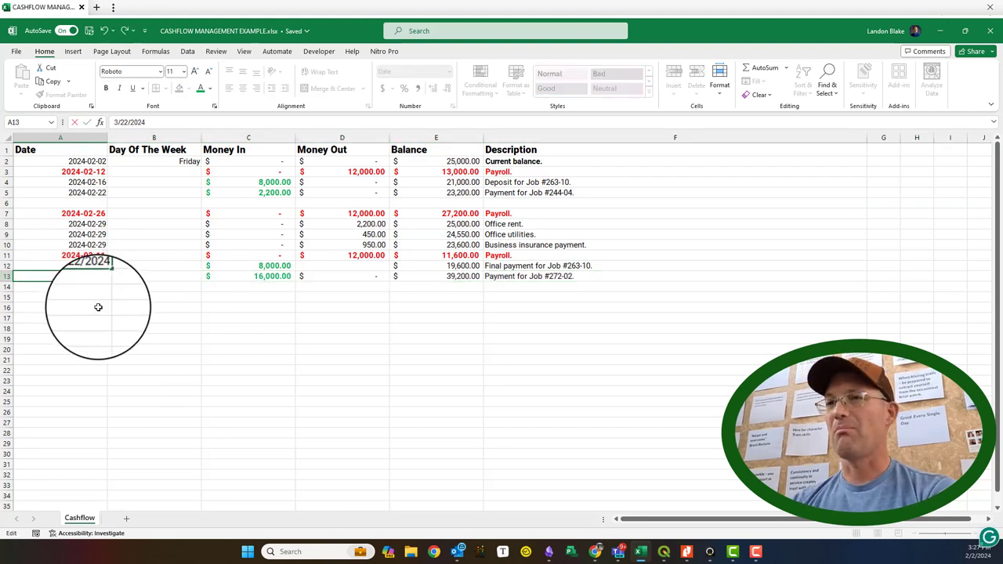
key(Return)
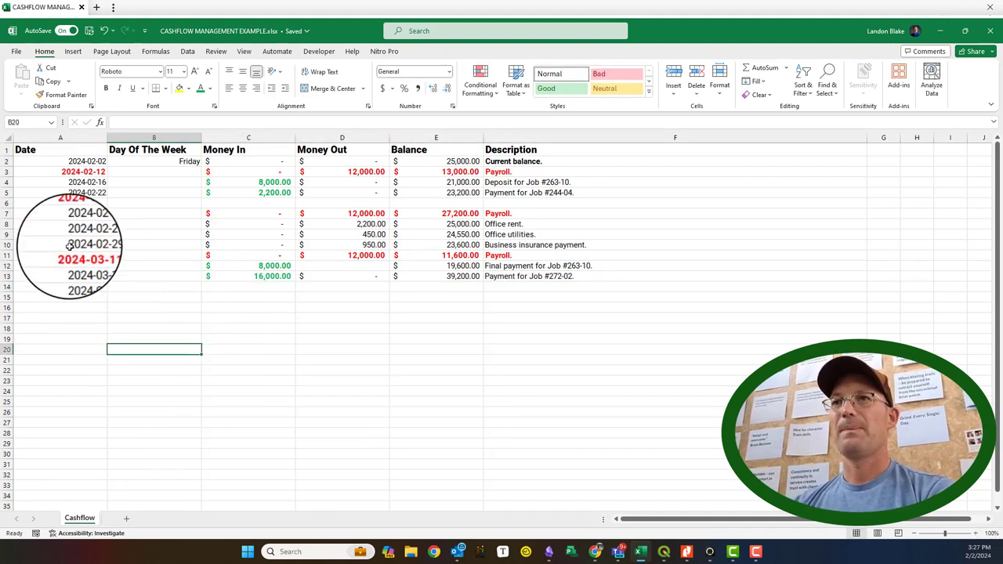
right_click(7, 203)
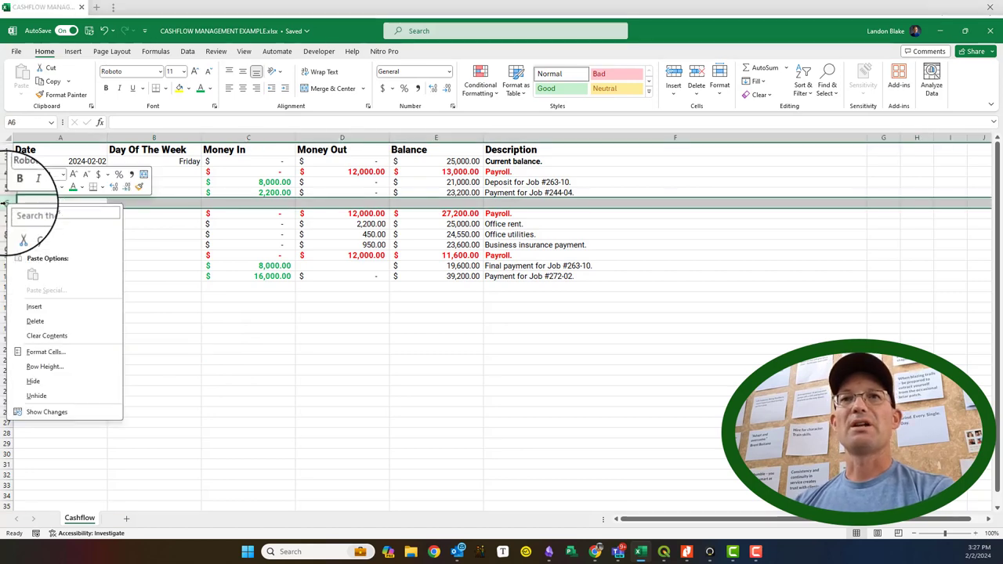
click(35, 321)
Try to paste the running balance formula from E3 into E4 to E12 as formulas only.
click(449, 172)
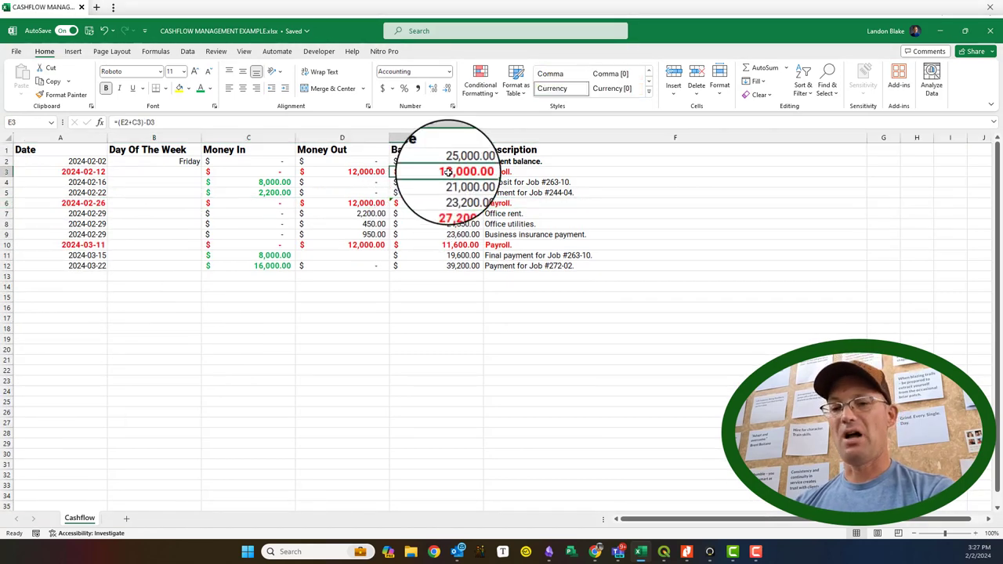
key(ctrl+c)
drag(449, 182, 460, 266)
right_click(461, 266)
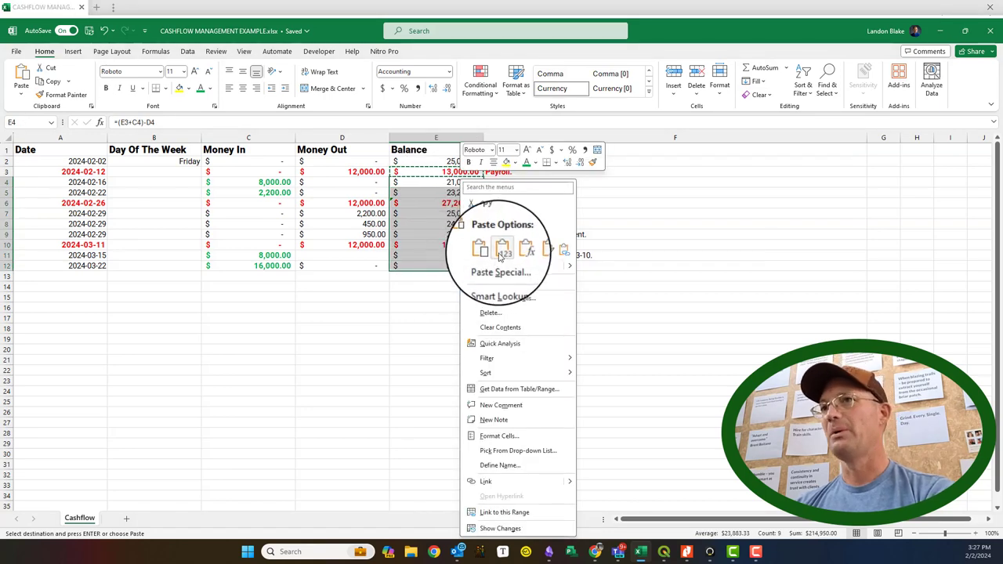
click(502, 252)
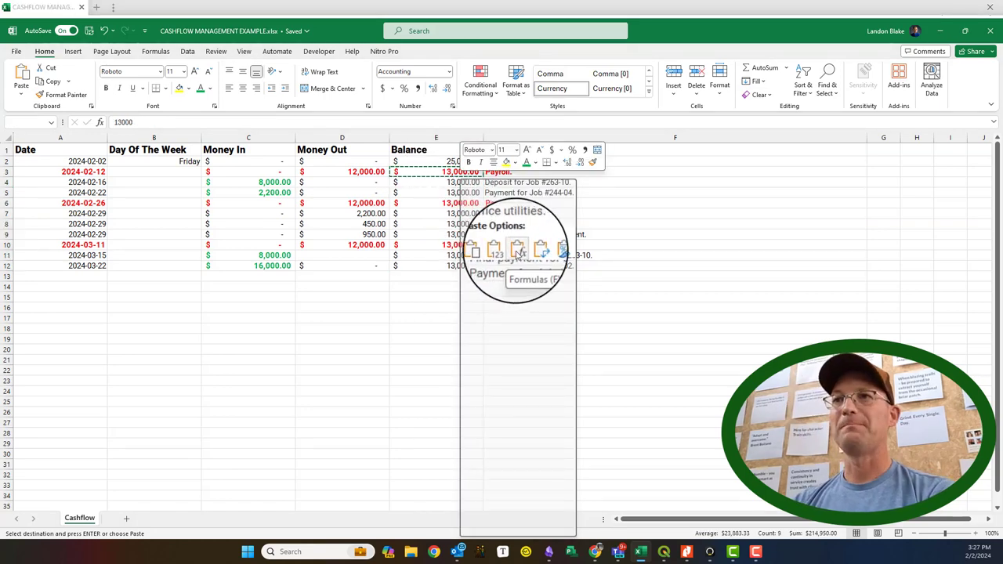
click(647, 409)
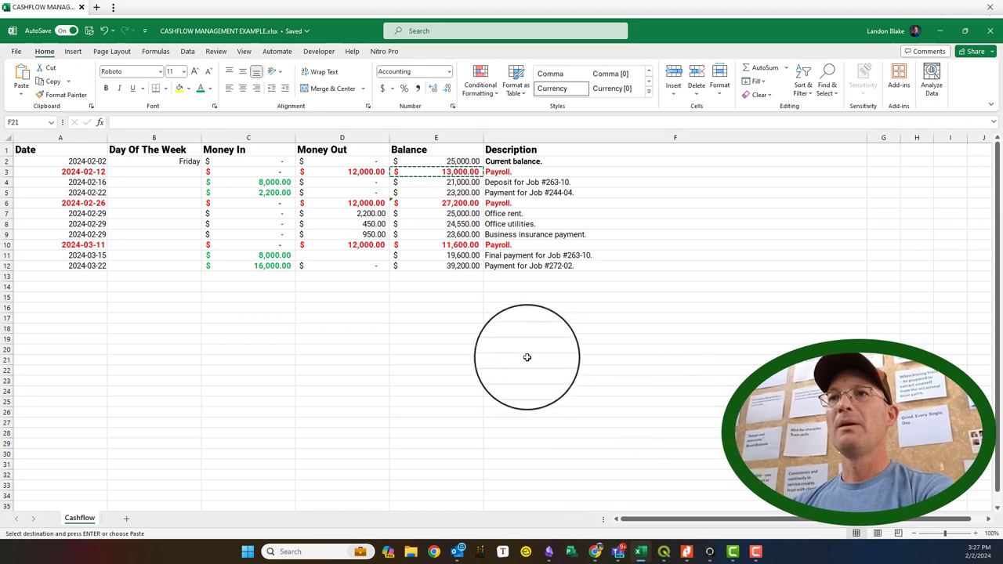
key(Escape)
click(497, 383)
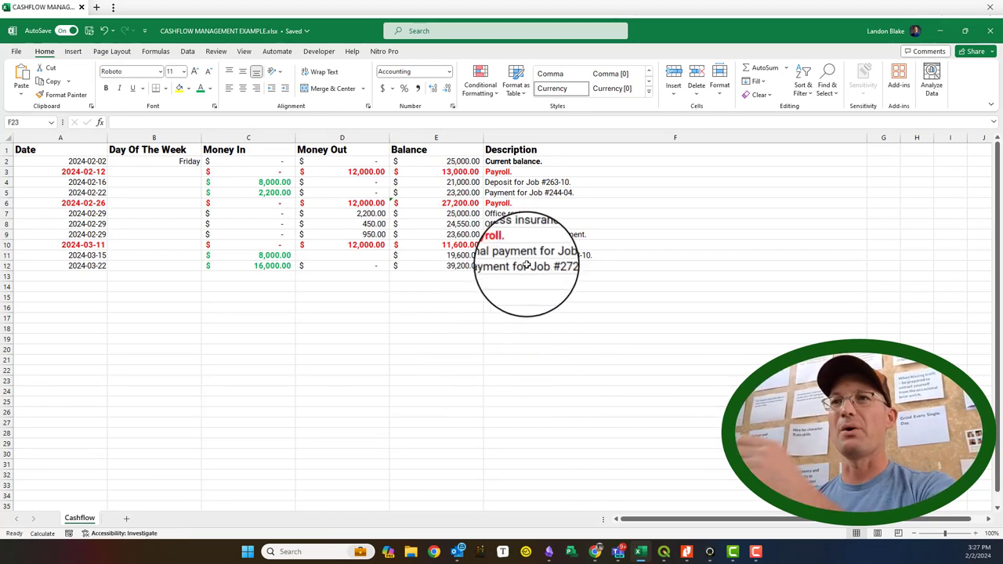
Inspect the formulas in the Balance column from E2 down to E12 for wrong references.
click(474, 172)
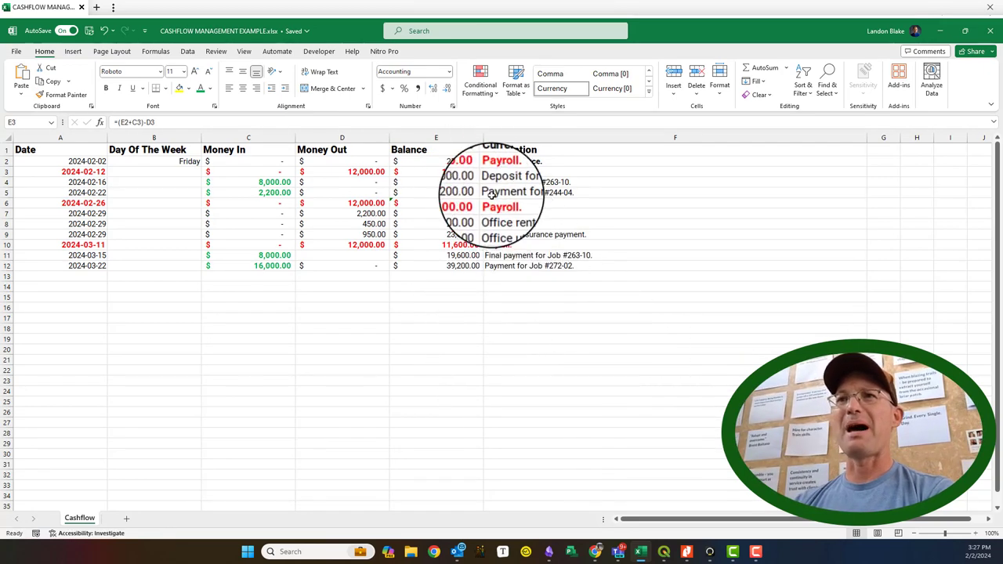
click(473, 161)
key(ctrl+shift+Down)
click(454, 182)
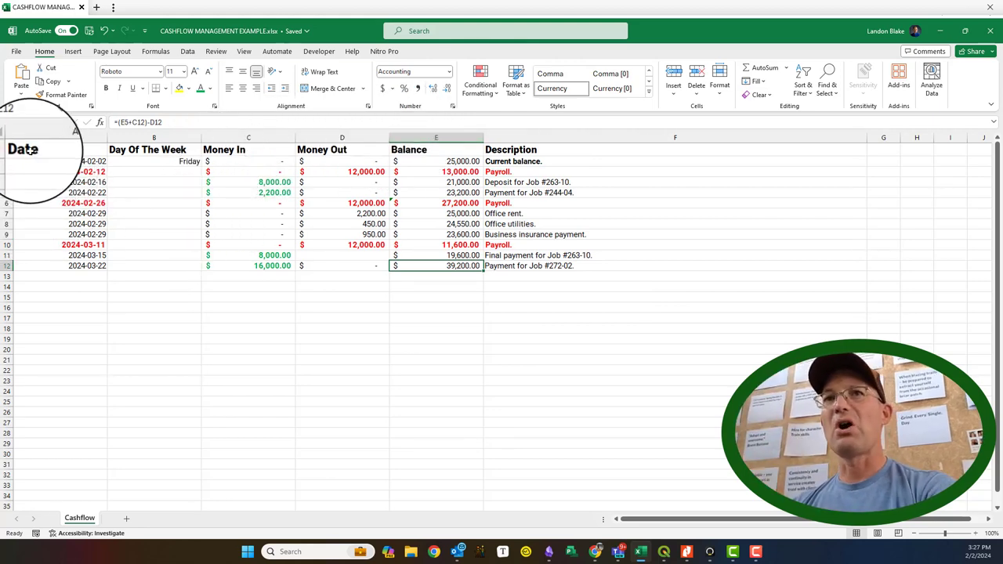
Insert a row above the first payroll entry and date it 2024-02-05 in A3.
click(6, 172)
right_click(6, 171)
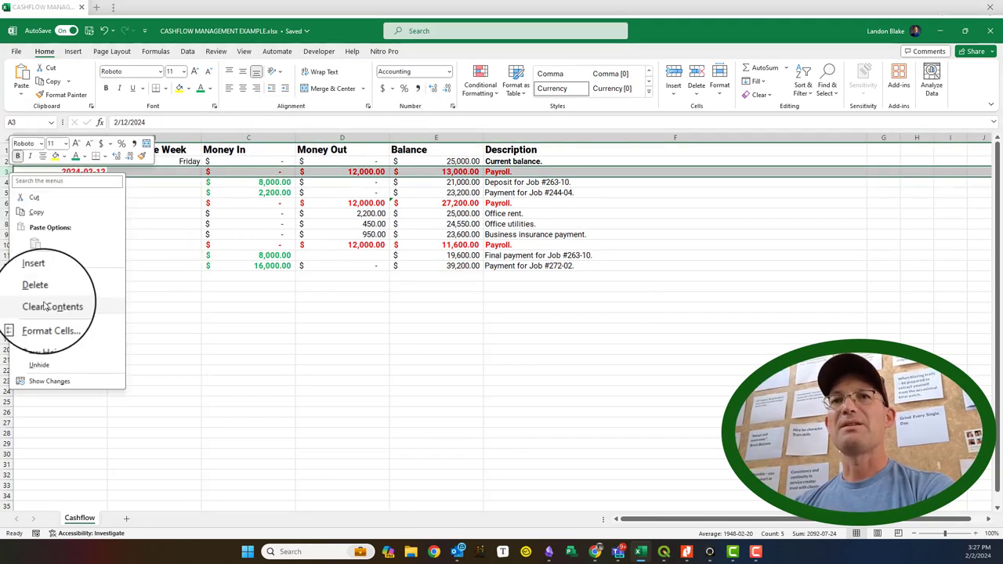
click(45, 275)
click(43, 170)
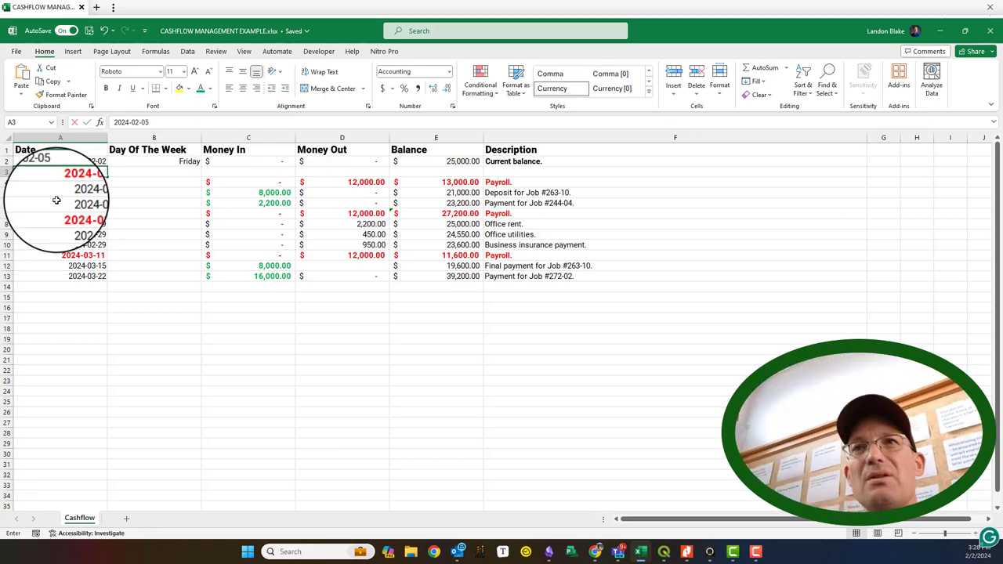
key(Tab)
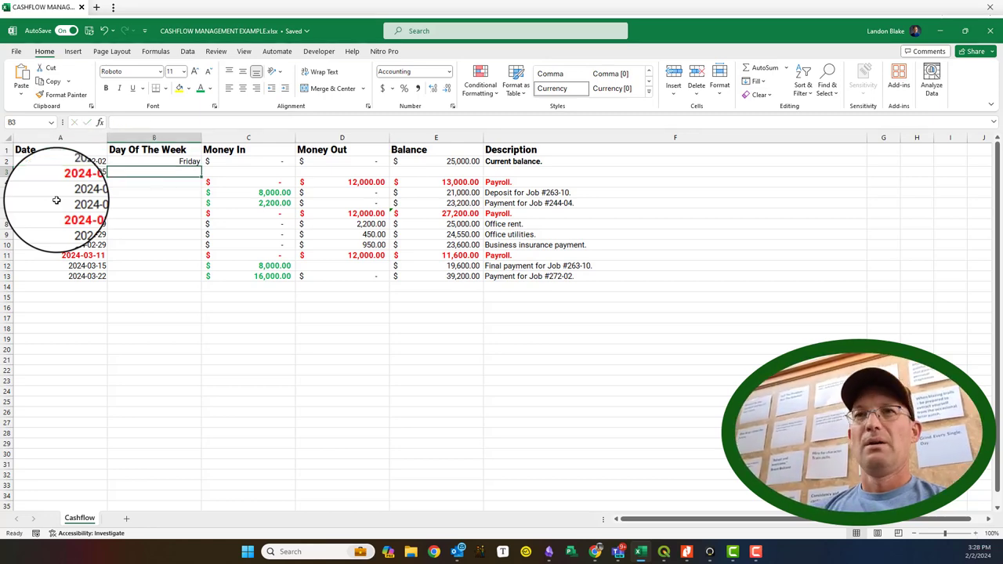
Copy the day-of-the-week formula from B2 down to B3 through B13.
click(144, 162)
key(ctrl+c)
drag(149, 173, 162, 276)
key(ctrl+v)
click(264, 359)
key(Escape)
Enter 5000 as the Money Out amount for 2024-02-05 in D3.
click(343, 170)
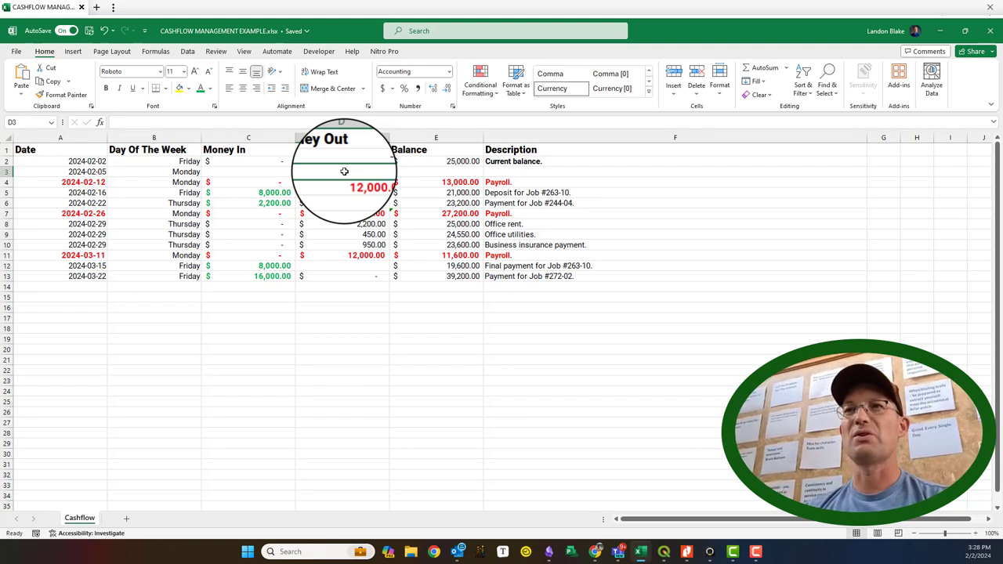
text(5000)
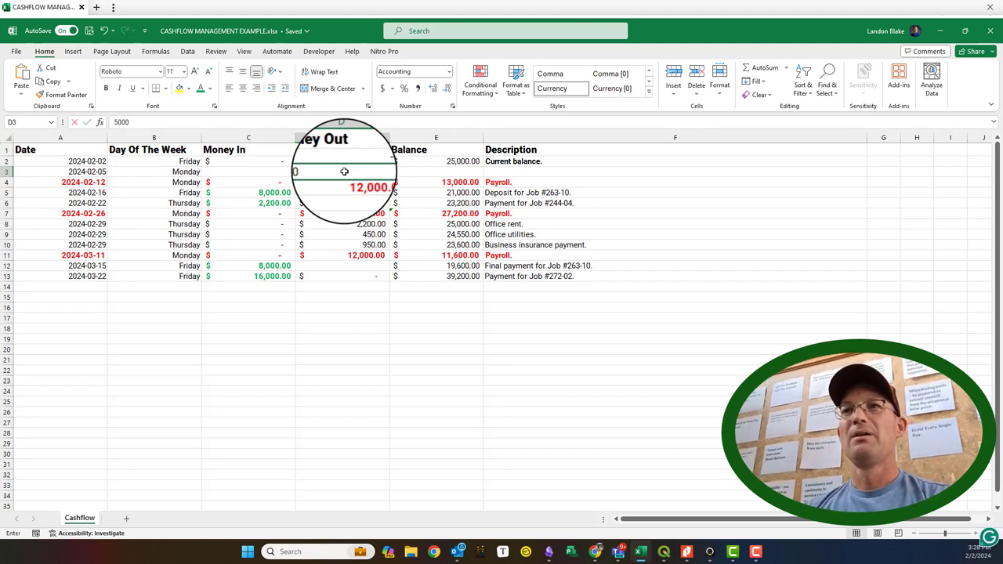
key(Return)
Try to copy the balance in E2 down to E3 through E13.
click(448, 162)
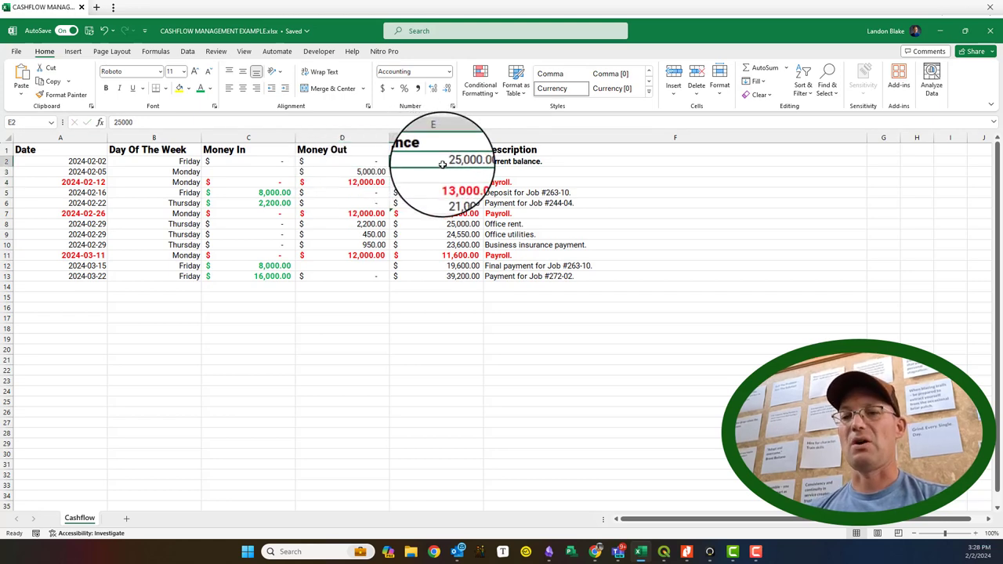
key(ctrl+c)
drag(443, 172, 444, 276)
key(ctrl+v)
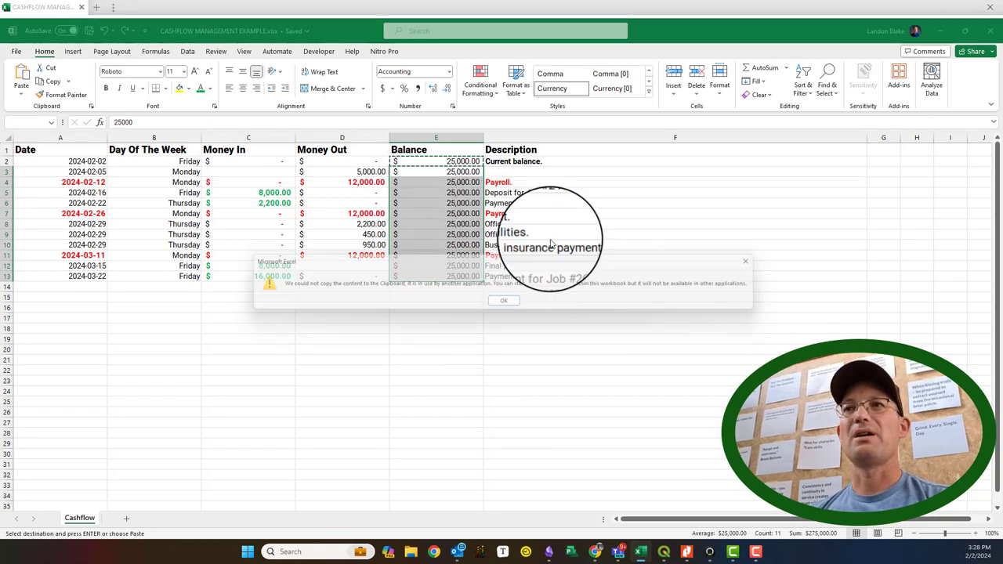
click(505, 302)
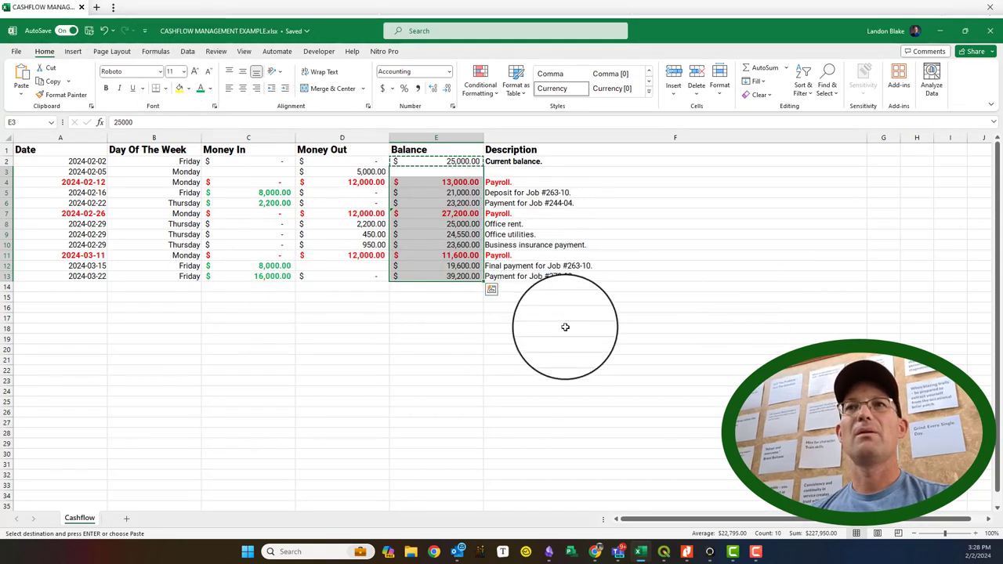
Copy the balance formula from E4 into E3 through E13.
click(447, 182)
key(ctrl+c)
drag(446, 172, 446, 276)
key(ctrl+v)
click(500, 343)
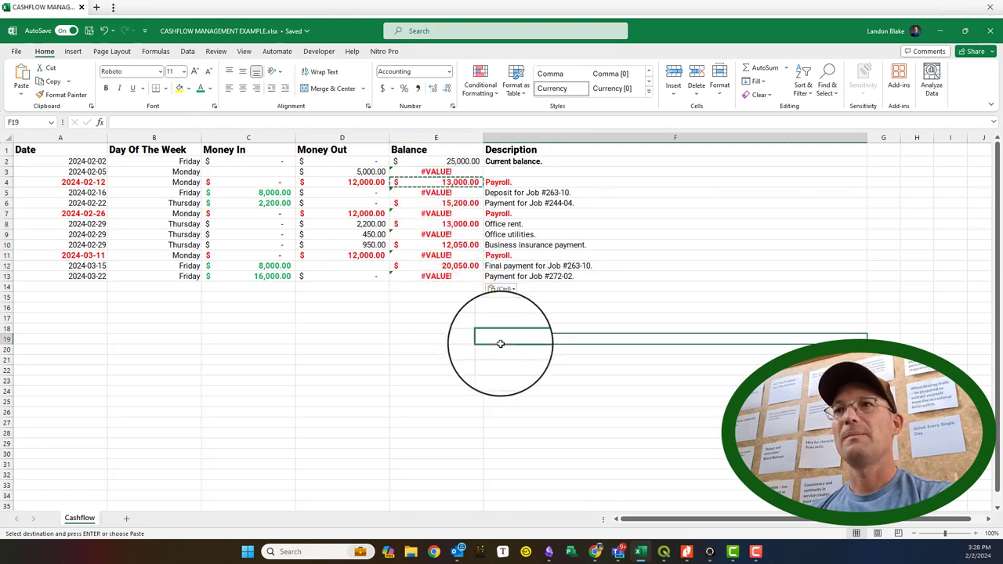
Correct the balance formula in E3 to =(E2+C3)-D3.
click(436, 172)
click(169, 122)
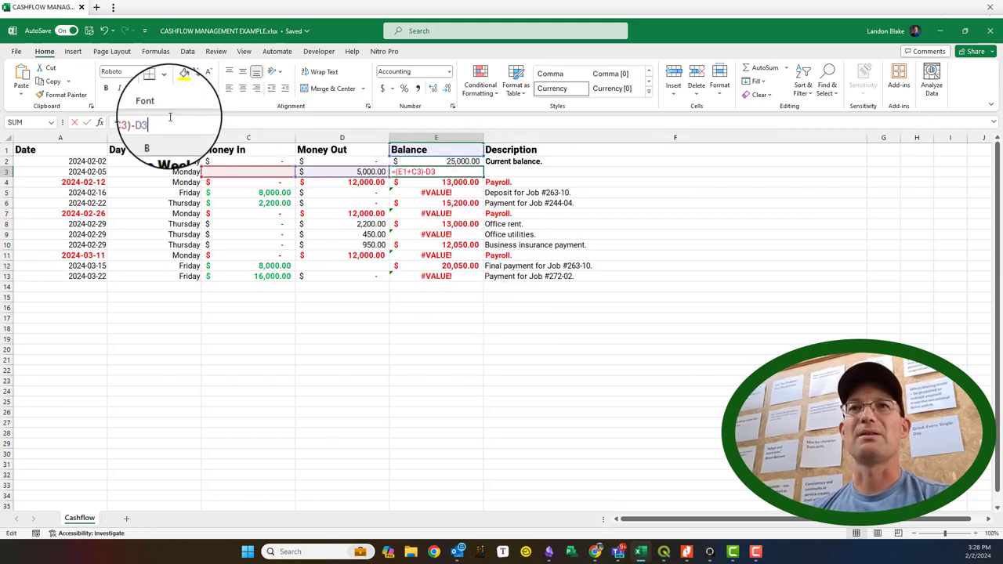
click(123, 122)
key(Delete)
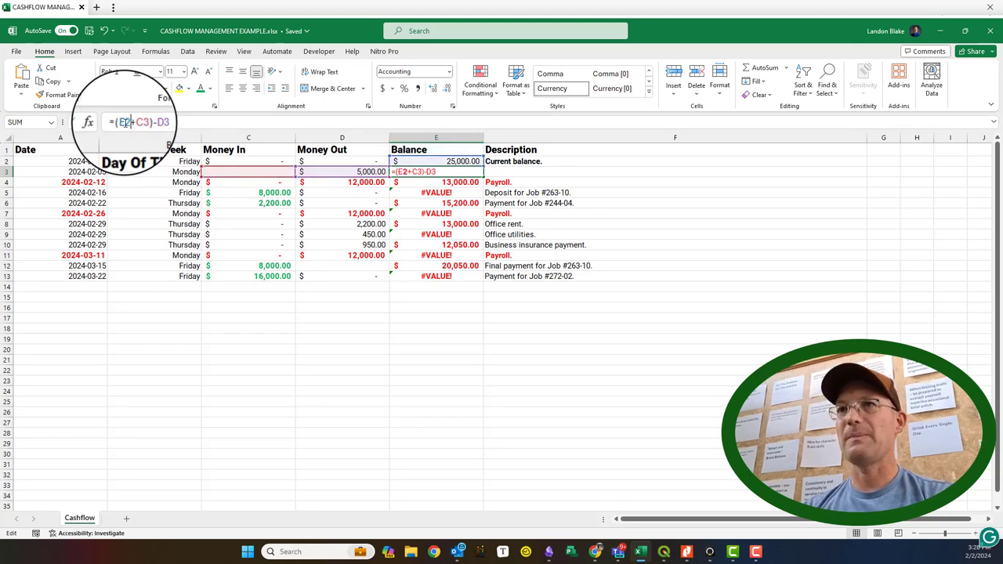
text(2)
key(Return)
Copy the corrected balance formula from E3 down to E4 through E13.
click(420, 171)
key(ctrl+c)
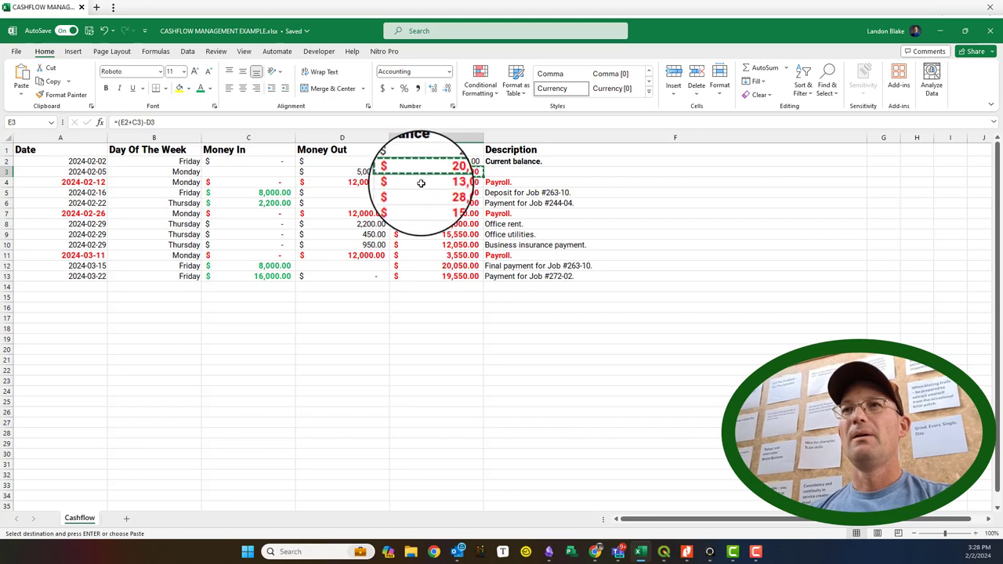
drag(421, 183, 419, 278)
key(ctrl+v)
click(490, 349)
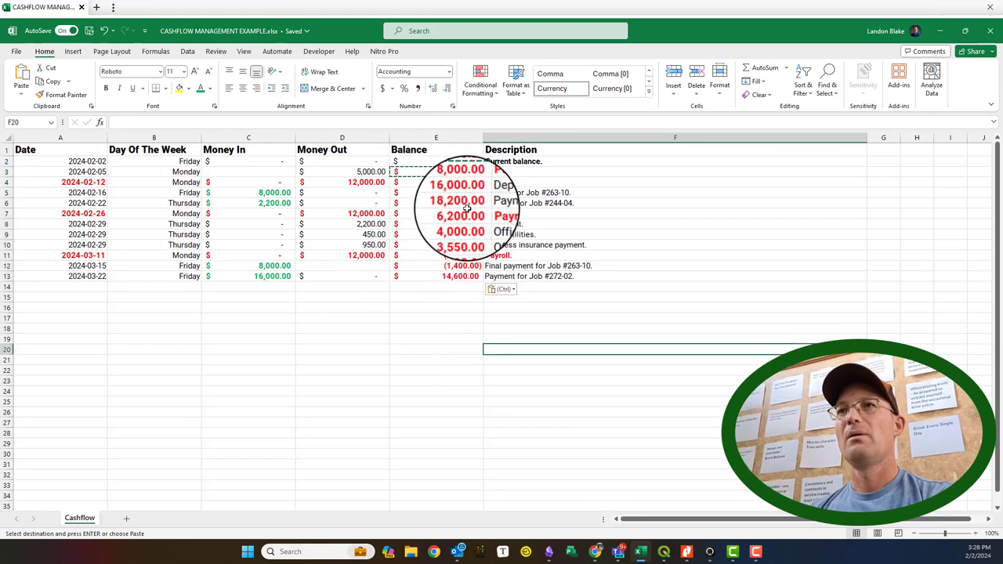
Remove the bold from the balances in E3 through E13 and set their font color to black.
drag(439, 171, 459, 278)
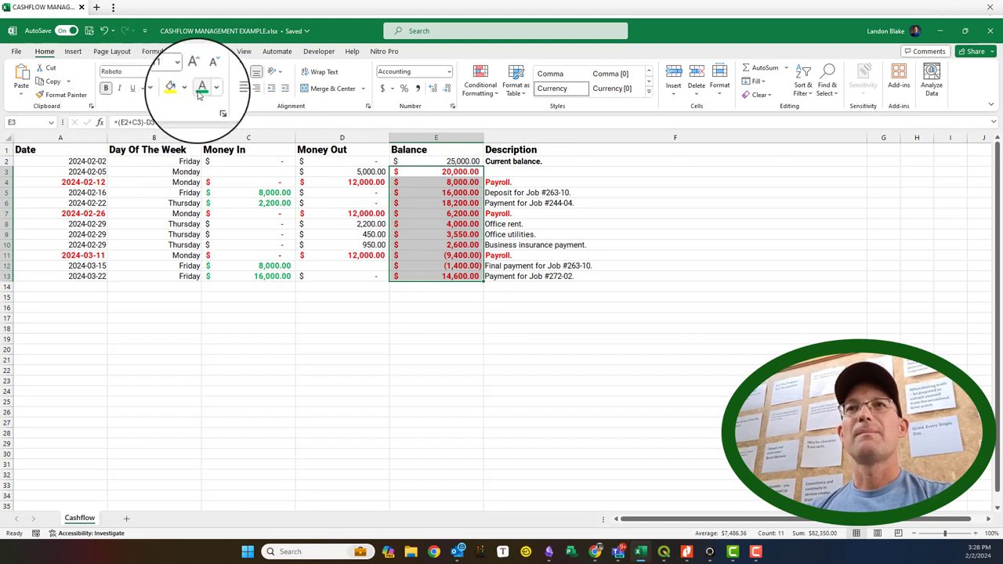
click(107, 89)
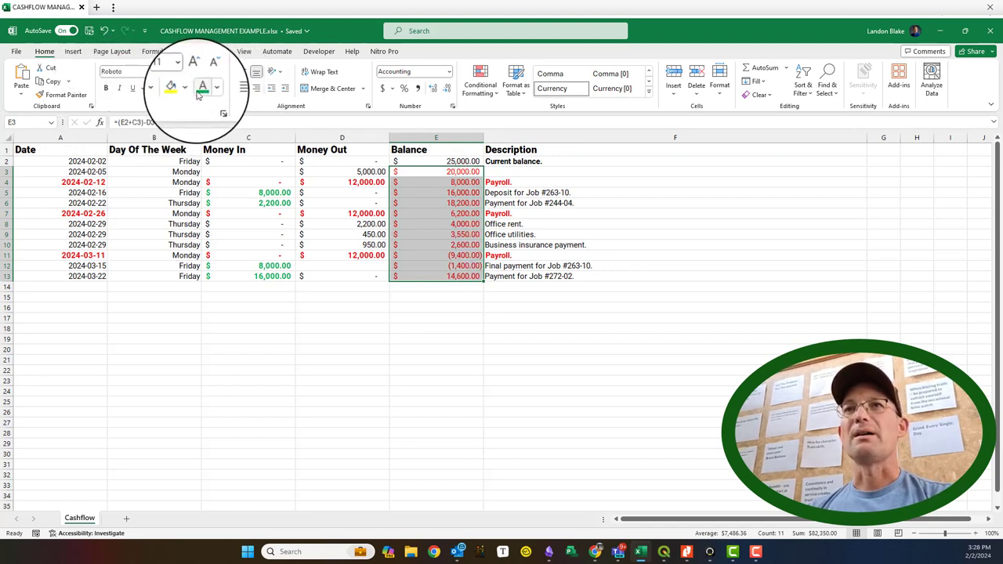
click(210, 87)
click(210, 87)
click(210, 87)
click(209, 108)
click(479, 361)
click(456, 308)
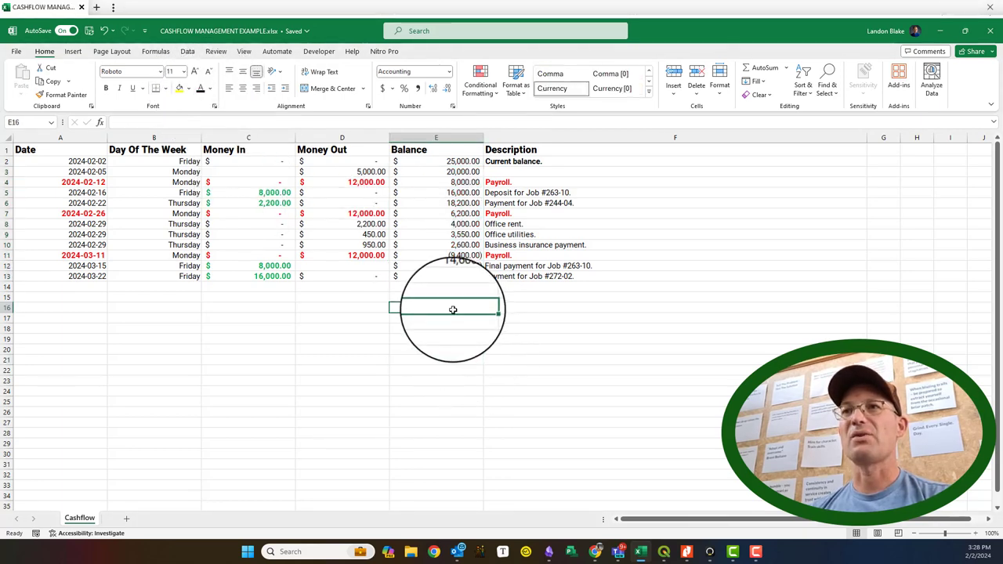
Examine the 2024-03-11 payroll row, comparing its Money Out amount with the resulting balance.
click(422, 256)
click(357, 256)
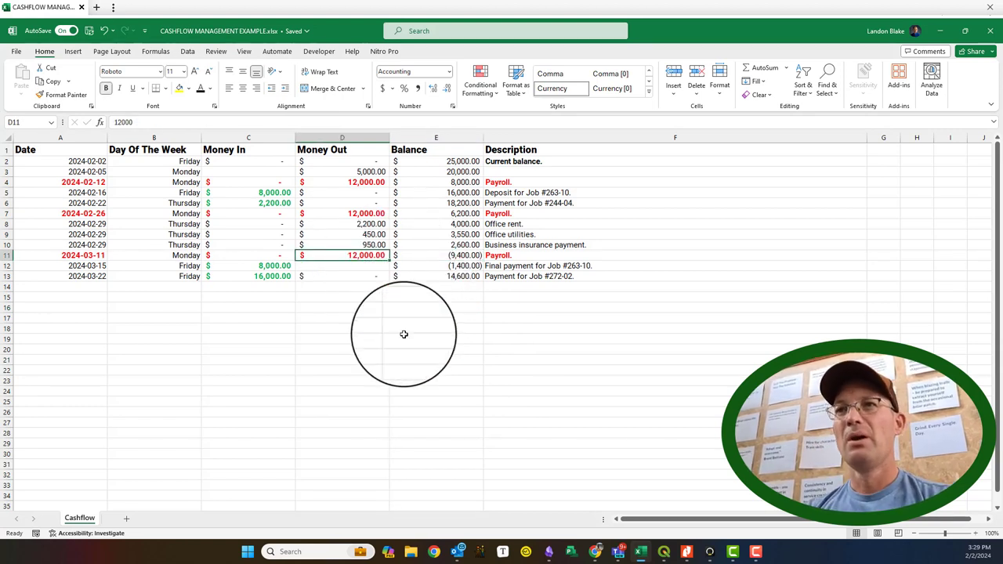
key(Left)
key(Left)
key(Left)
key(Right)
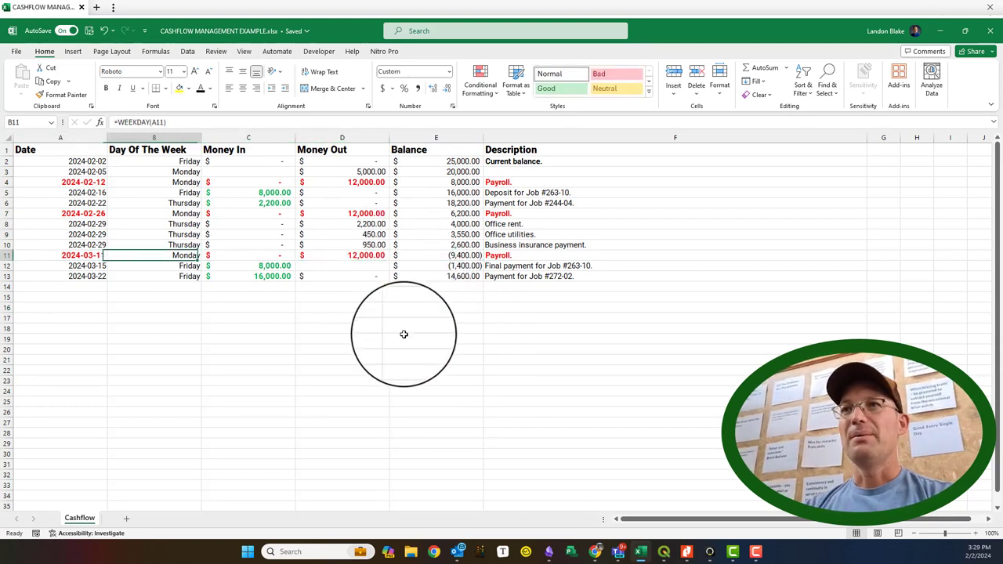
key(Right)
key(Right)
key(Right)
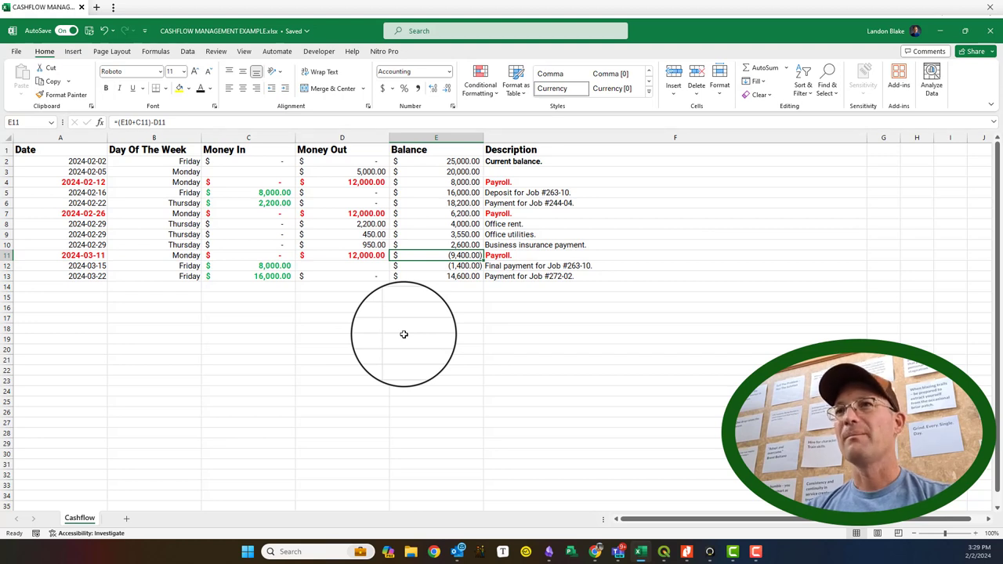
key(Left)
key(Right)
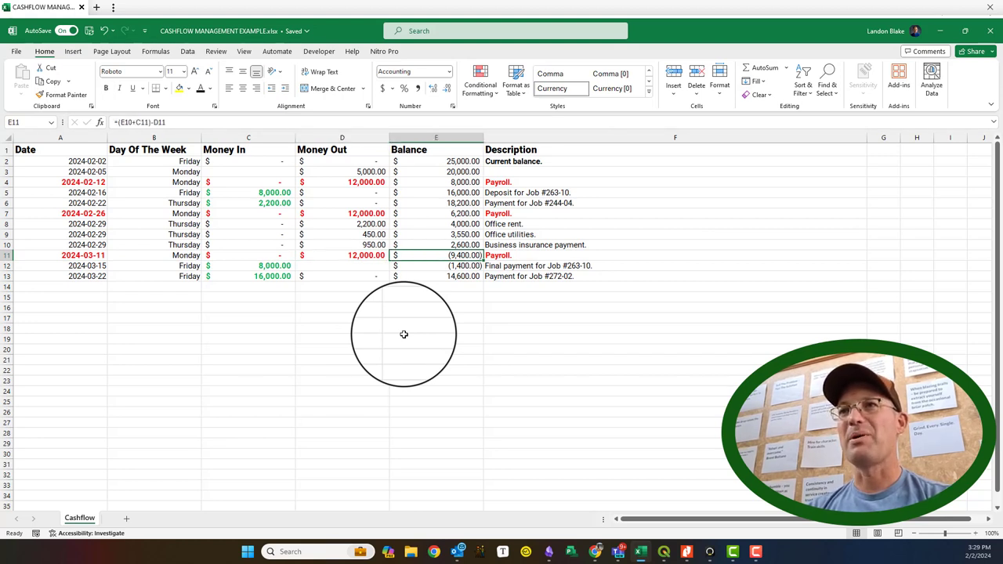
key(Left)
key(Right)
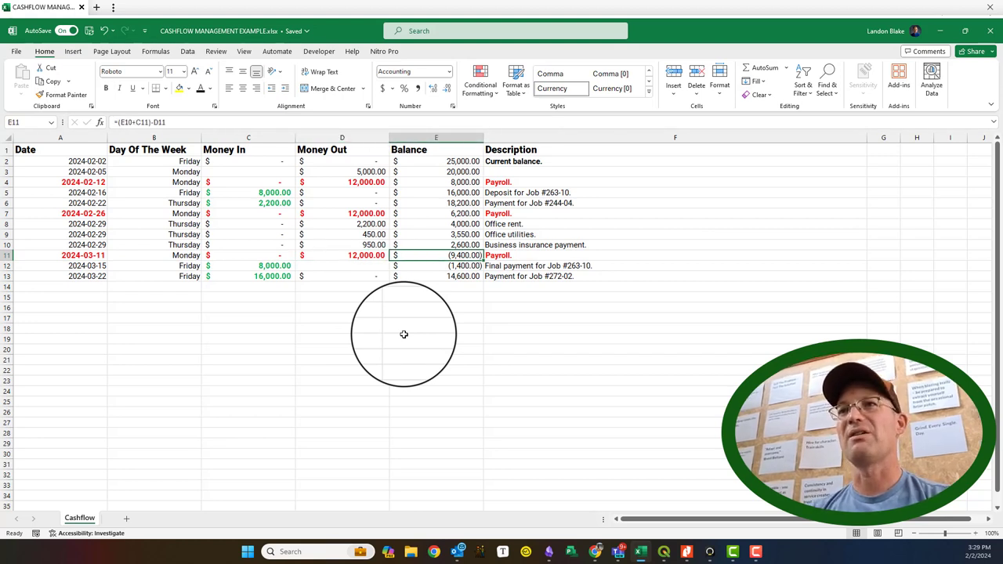
Examine the 2024-03-15 final payment for Job #263-10 and its effect on the balance.
key(Down)
key(Left)
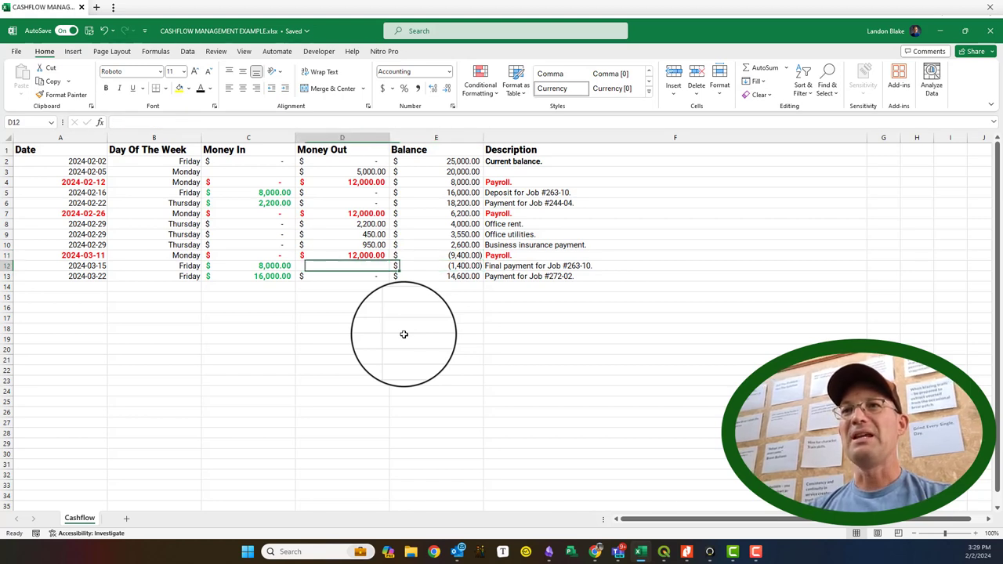
key(Left)
key(Right)
key(Right)
key(Right)
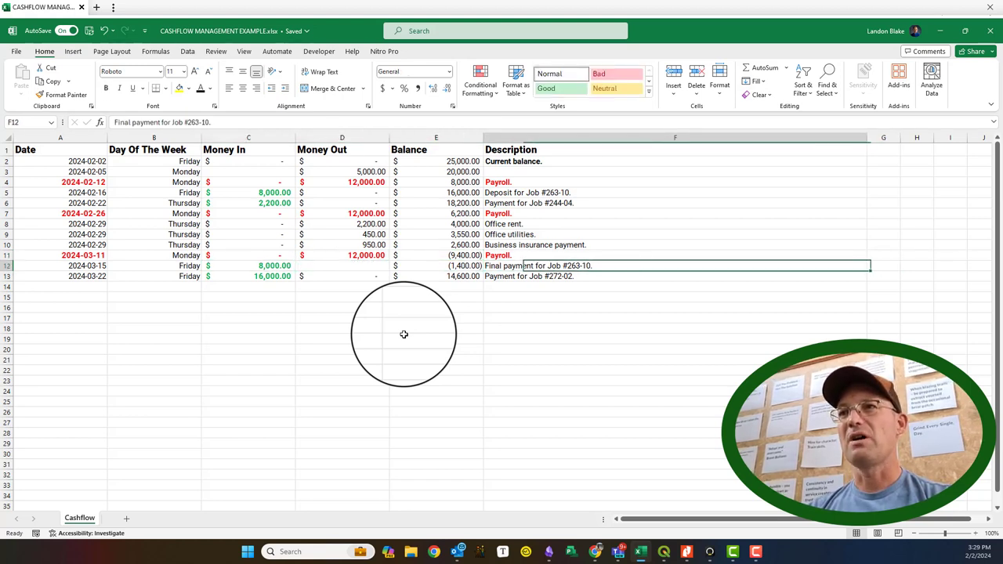
key(Left)
key(Right)
key(Left)
key(Left)
key(Left)
key(Right)
key(Right)
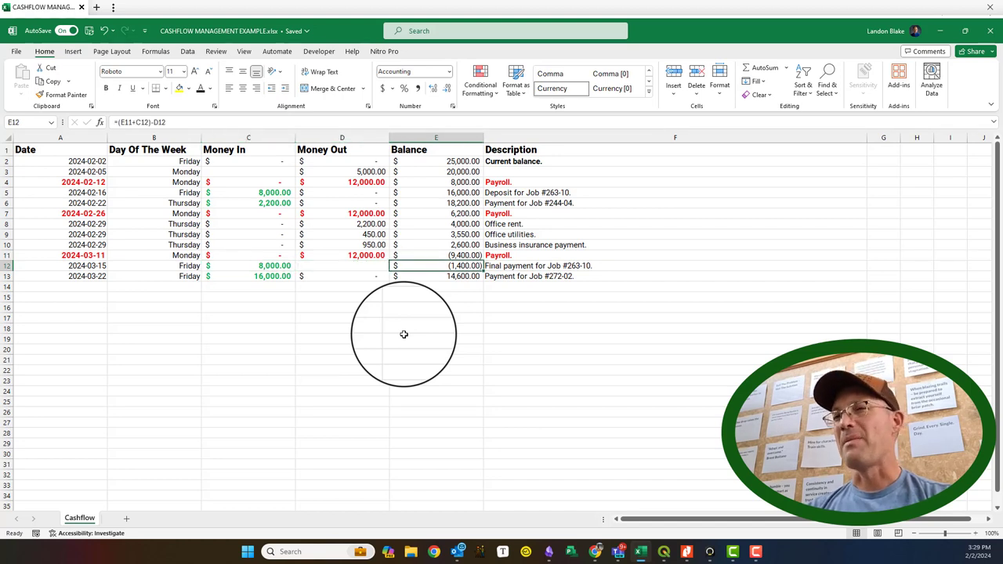
Examine the date, amount and balance of the Job #272-02 payment in row 13.
key(Down)
key(Left)
key(Left)
key(Left)
key(Left)
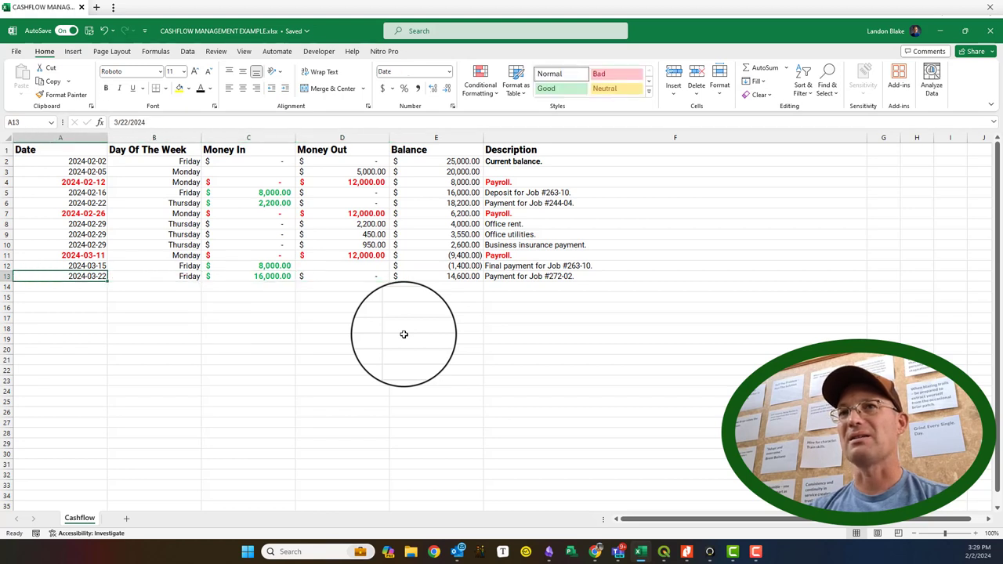
key(Right)
key(Right)
key(Right)
key(Right)
key(Right)
key(Left)
key(Right)
key(Left)
key(Left)
key(Left)
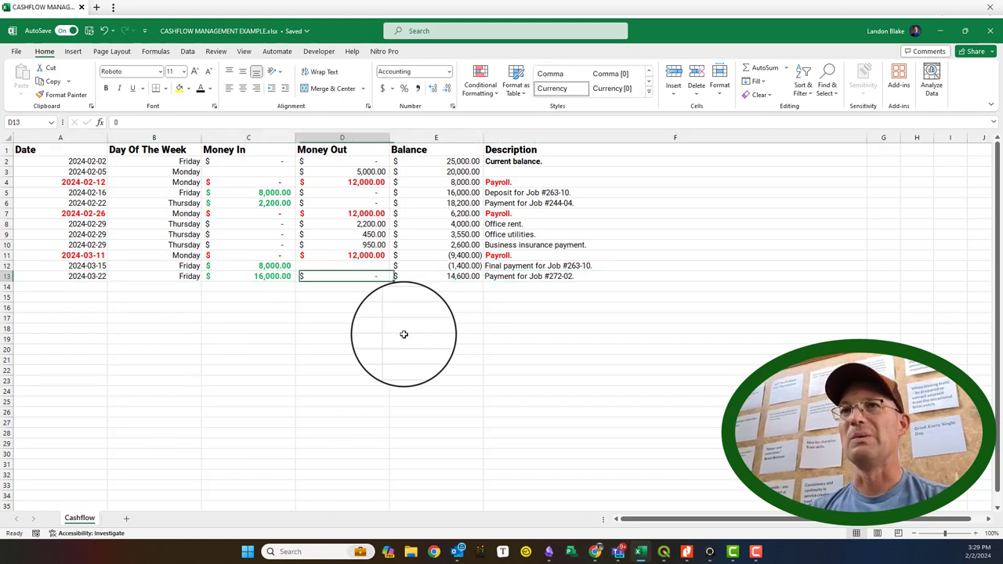
Set the Money Out amount of the 2024-02-26 payroll in D7 to 8,500.
key(Up)
key(Up)
key(Up)
key(Up)
key(Up)
key(Up)
key(Up)
key(Up)
key(Up)
key(Up)
key(Right)
key(Down)
key(Down)
key(Down)
key(Down)
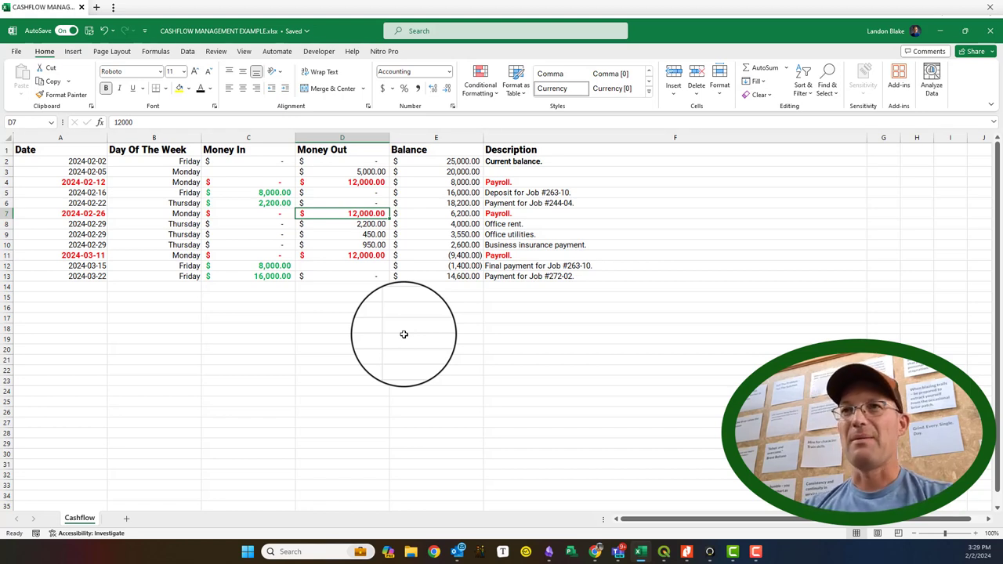
text(8,500)
key(Return)
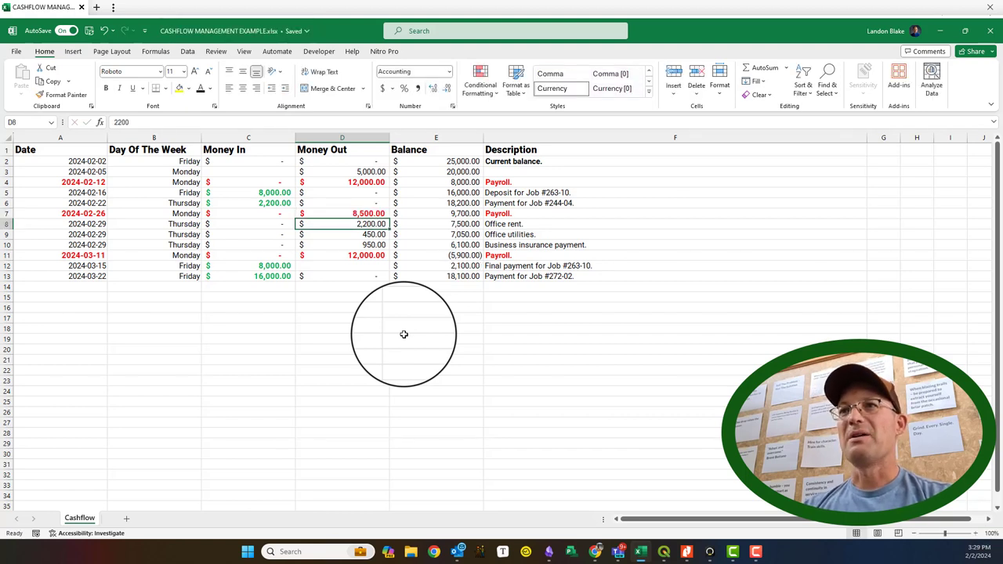
Set the Money Out amount of the 2024-03-11 payroll in D11 to 8,500.
key(Down)
key(Down)
key(Down)
text(8,500)
key(Return)
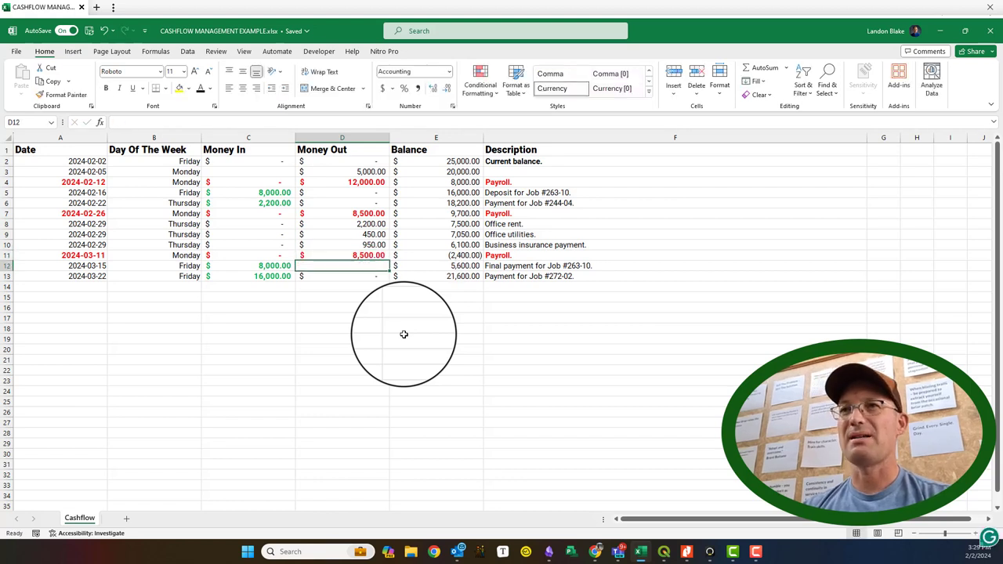
Check the balance around the 2024-03-11 payroll against the reduced payroll amount and its date.
key(Right)
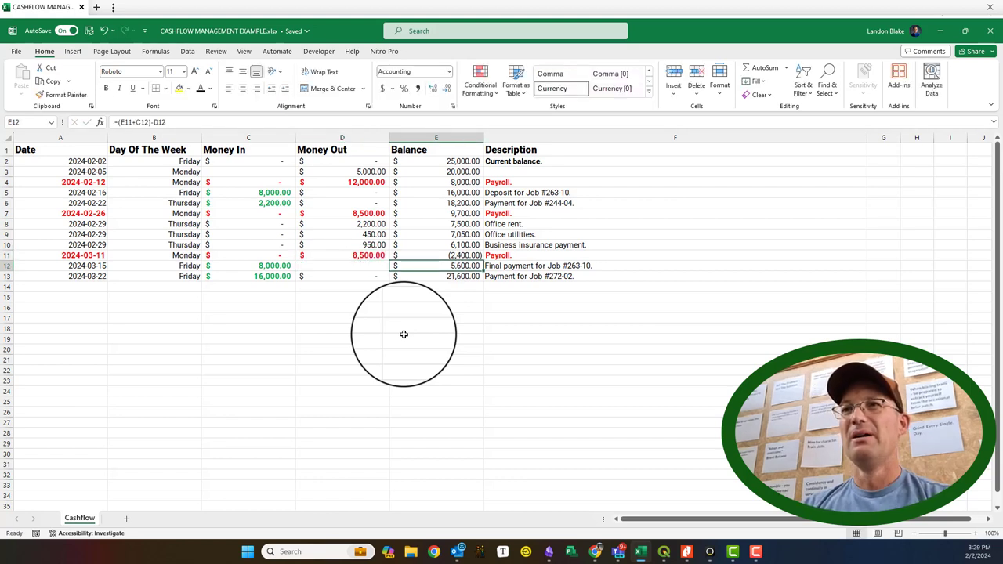
key(Up)
key(Left)
key(Right)
key(Up)
key(Down)
key(Up)
key(Down)
key(Up)
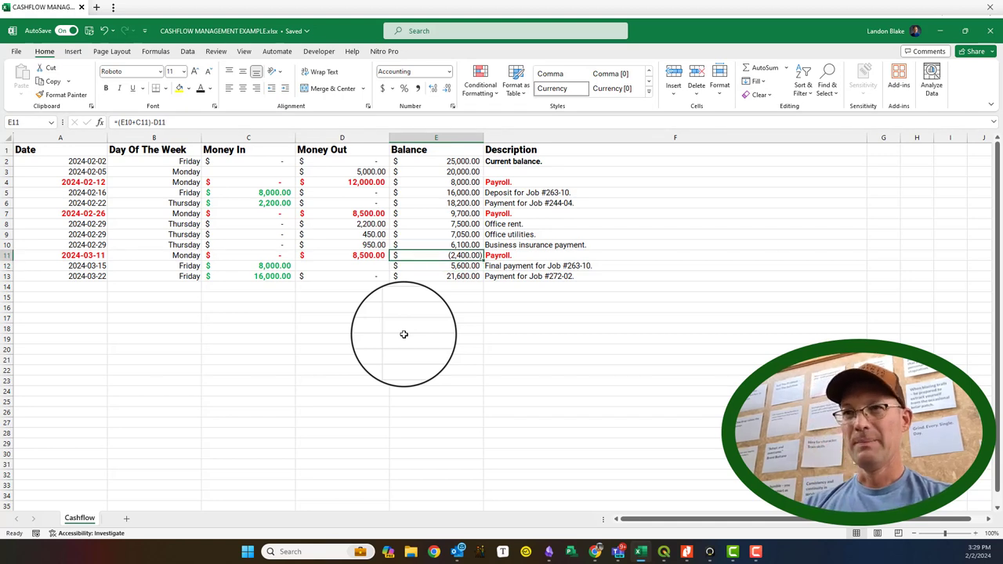
key(Left)
key(Right)
key(Left)
key(Left)
key(Left)
key(Left)
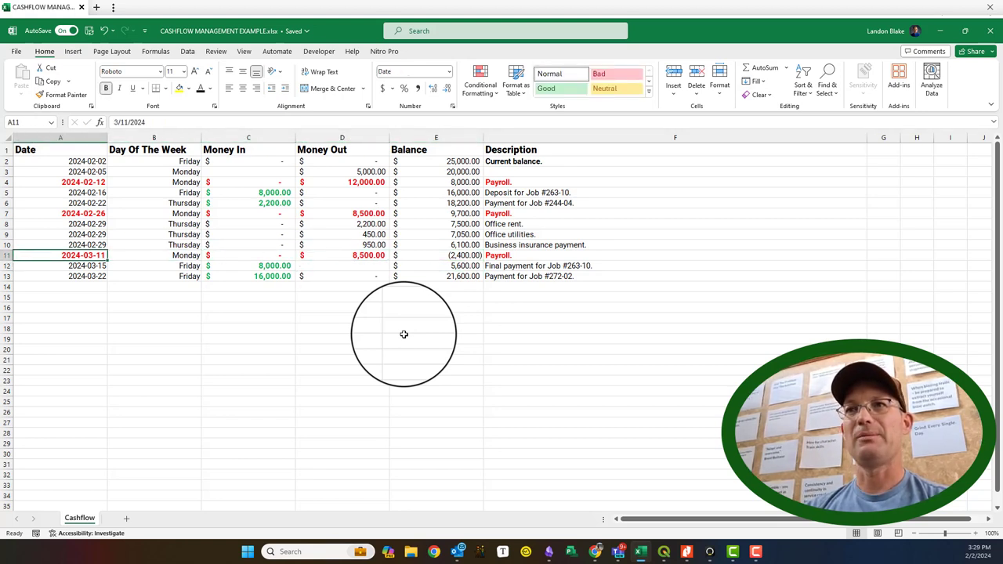
Insert a row above the 2024-03-11 payroll and copy the Job #244-04 payment entry from A6:F6 into it.
right_click(6, 255)
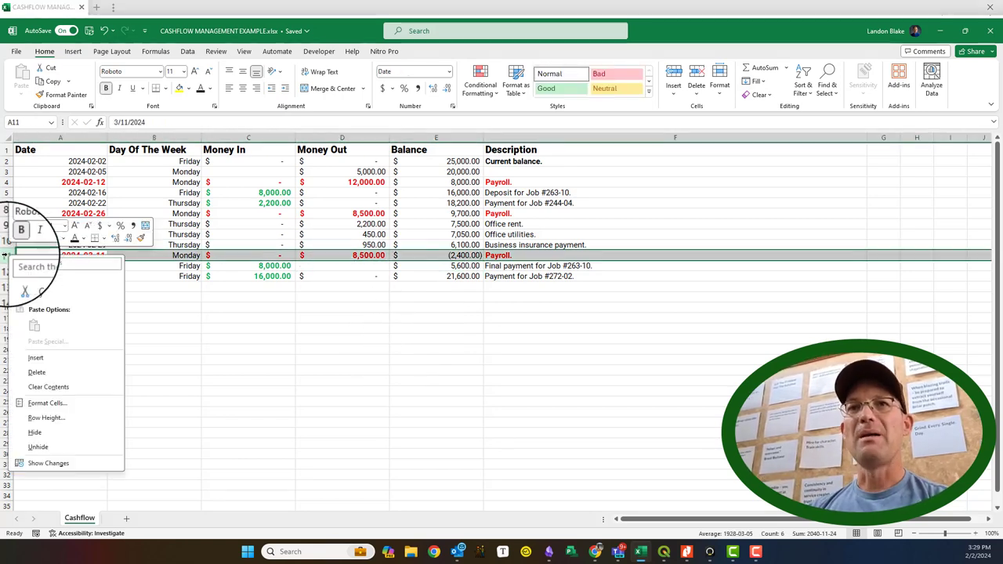
click(34, 353)
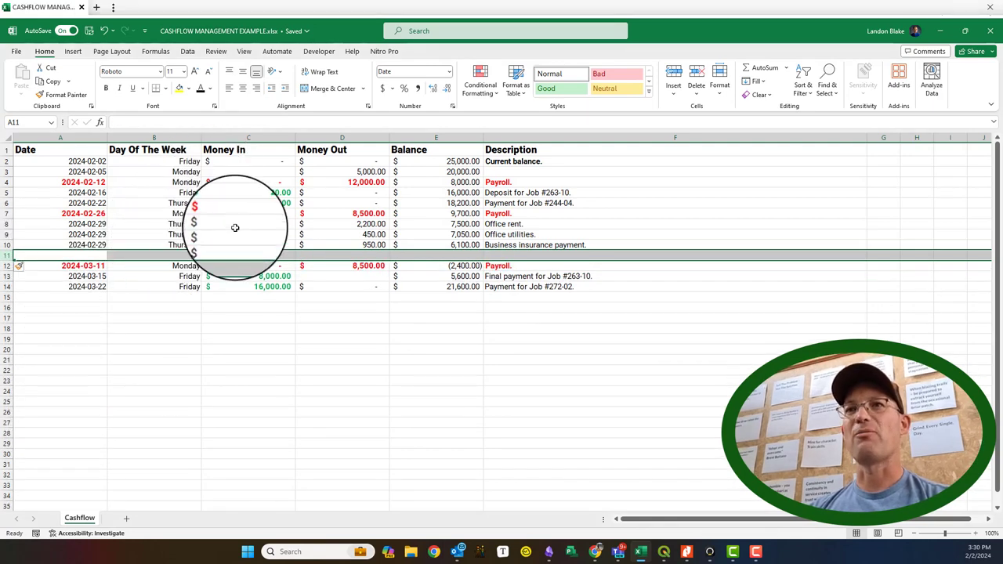
drag(67, 203, 515, 205)
key(ctrl+c)
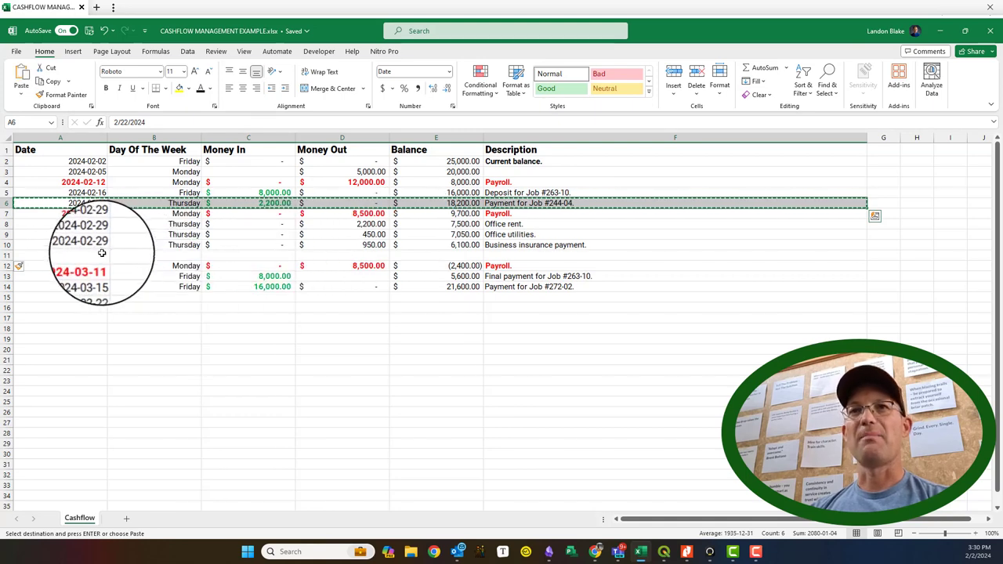
click(102, 255)
key(ctrl+v)
click(461, 256)
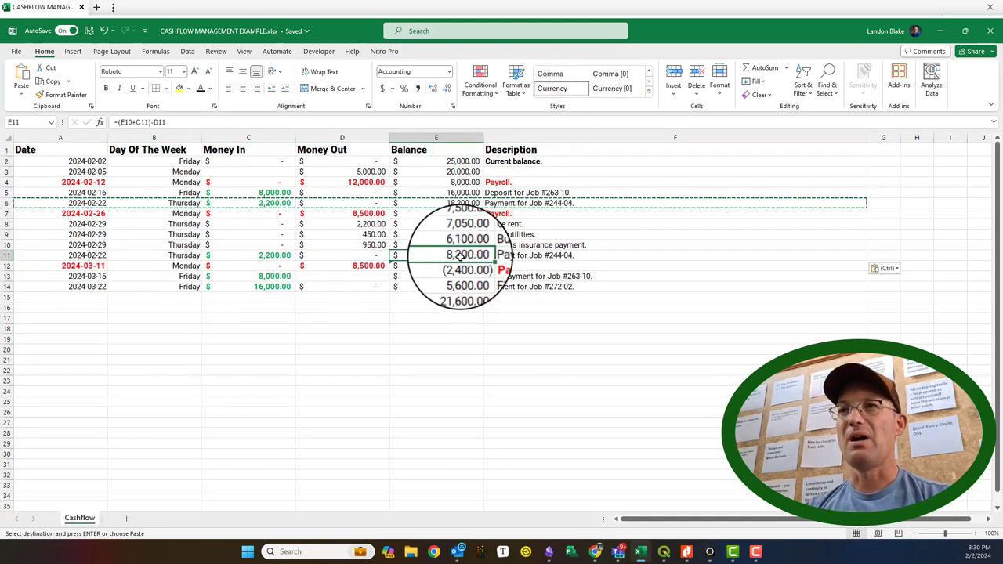
Set the Money In amount of the new payment row in C11 to 3,500.
click(275, 255)
text(3500)
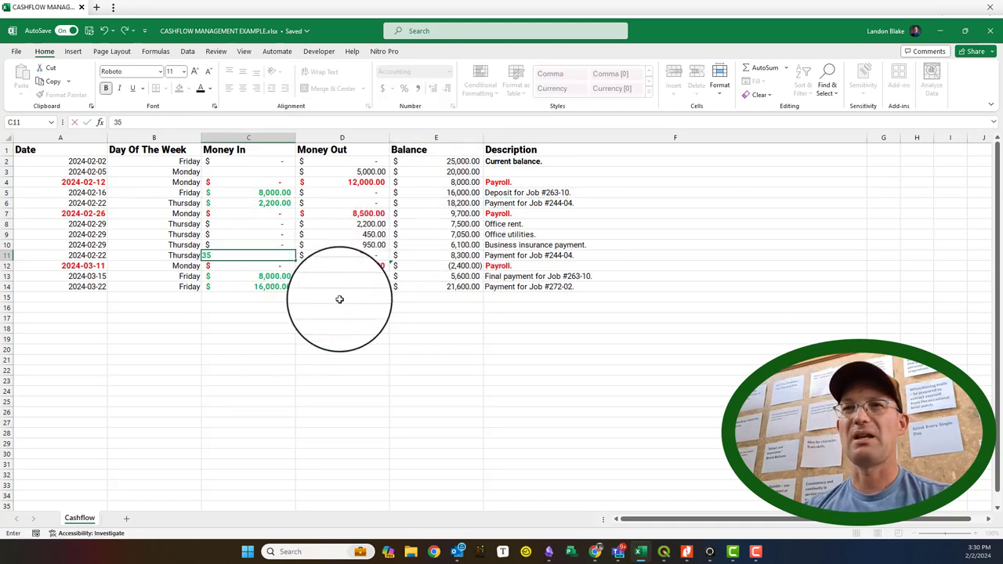
key(Return)
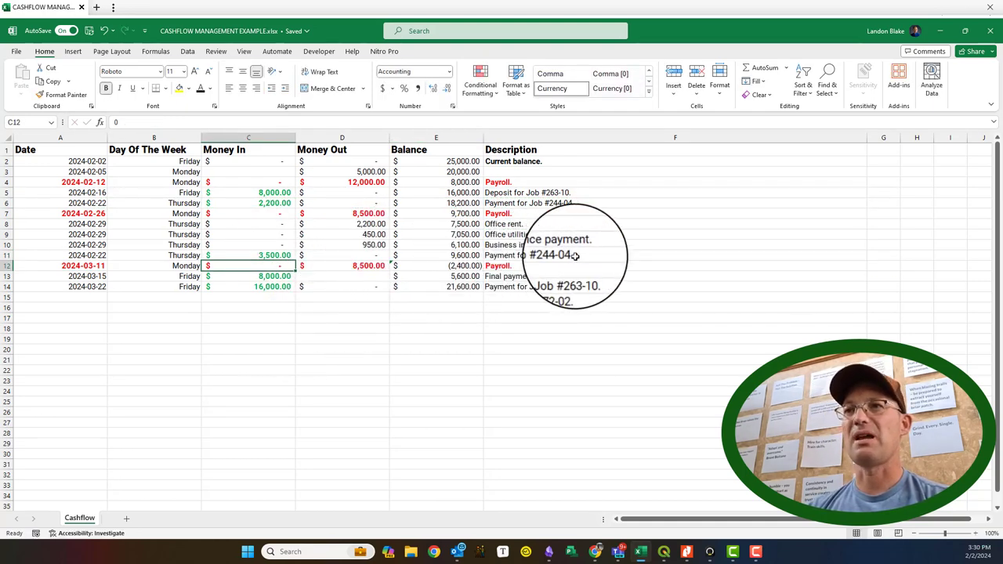
Change the description in F11 to "Payment for Job #210-10.".
click(577, 256)
double_click(550, 255)
drag(550, 256, 575, 256)
text(2410)
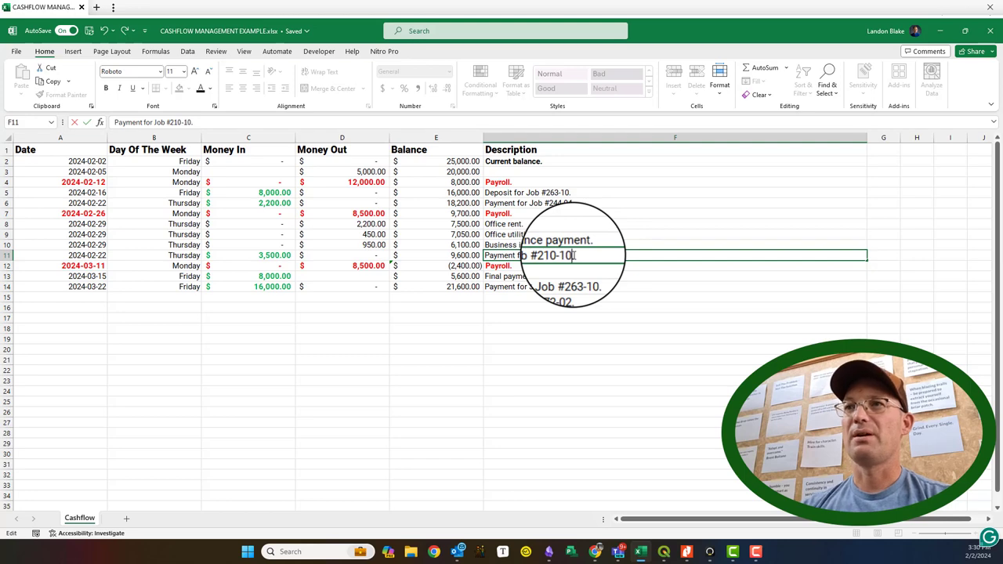
key(Return)
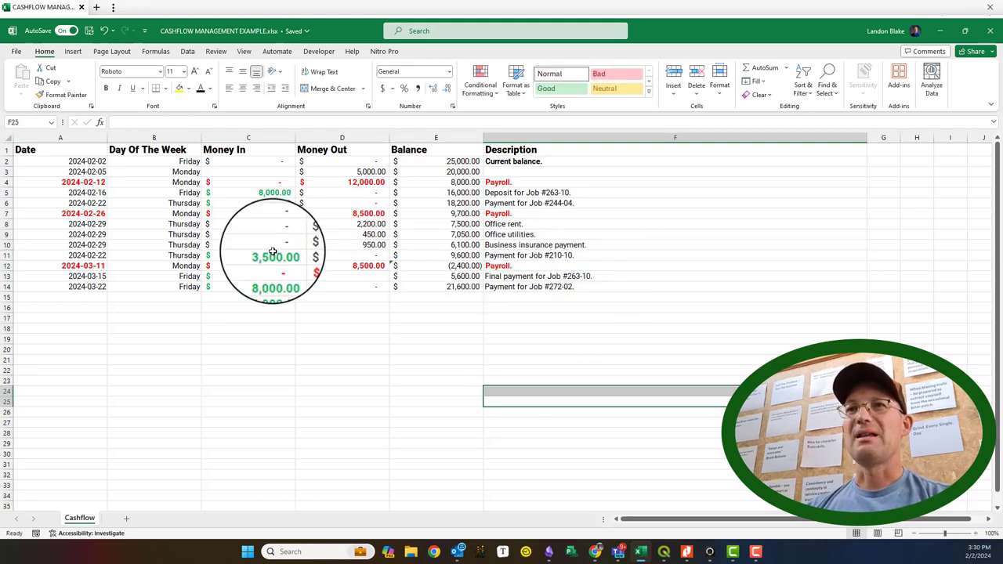
Set the date of the Job #210-10 payment in A11 to 2/29/2024.
click(273, 255)
click(94, 255)
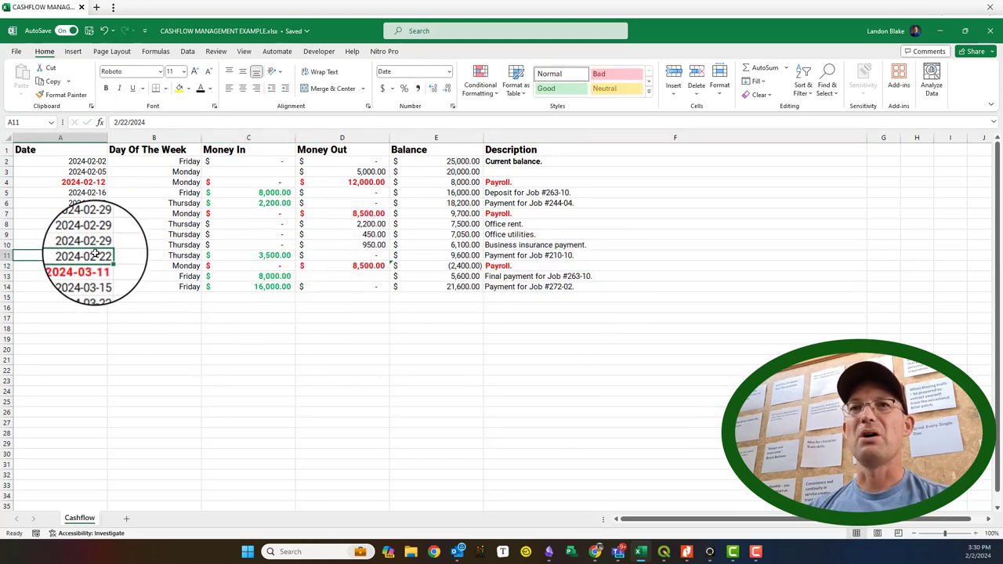
double_click(94, 255)
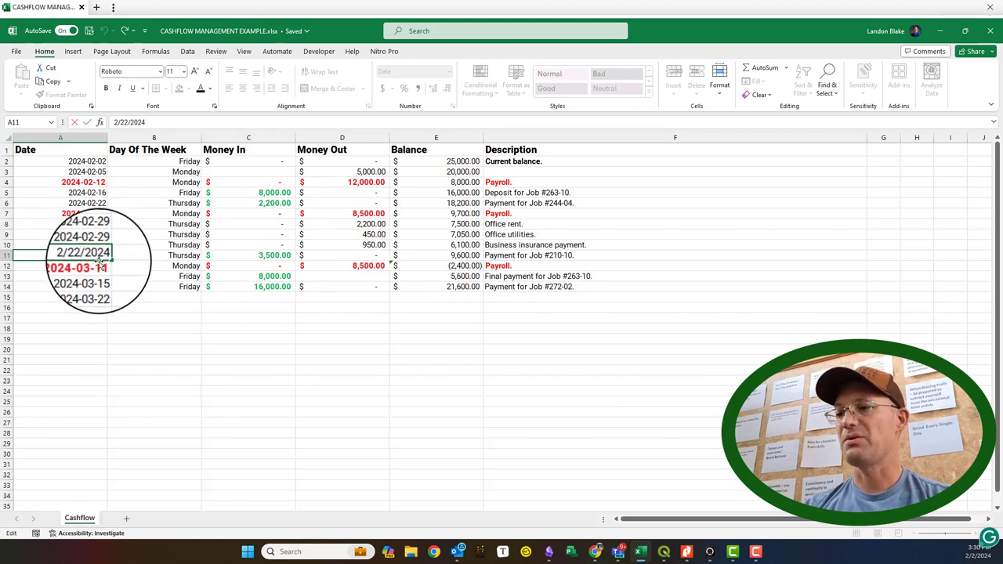
key(BackSpace)
text(9)
key(Return)
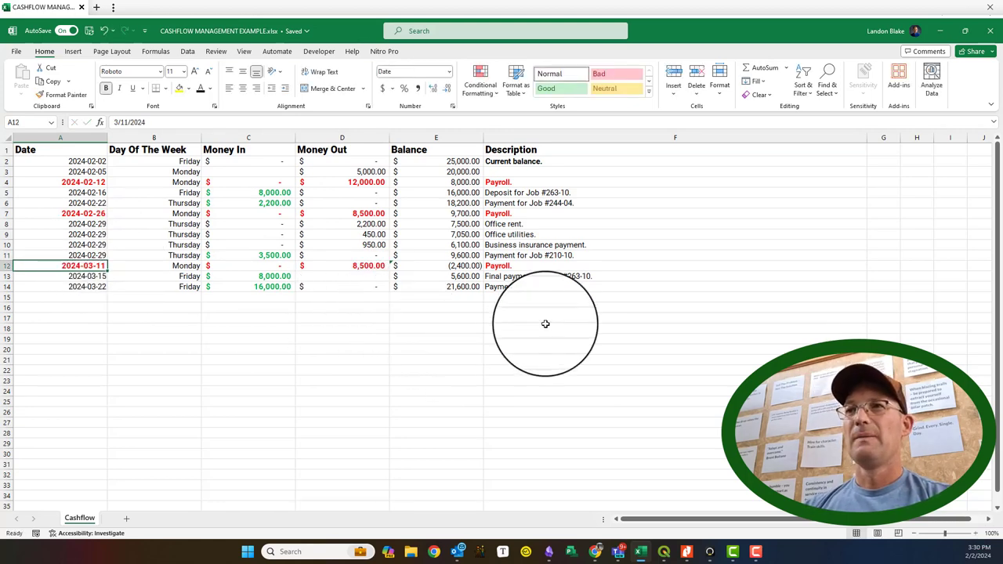
Copy the running balance formula from E3 into E4:E14 and check the balance at the 2024-03-11 payroll.
click(544, 328)
click(471, 171)
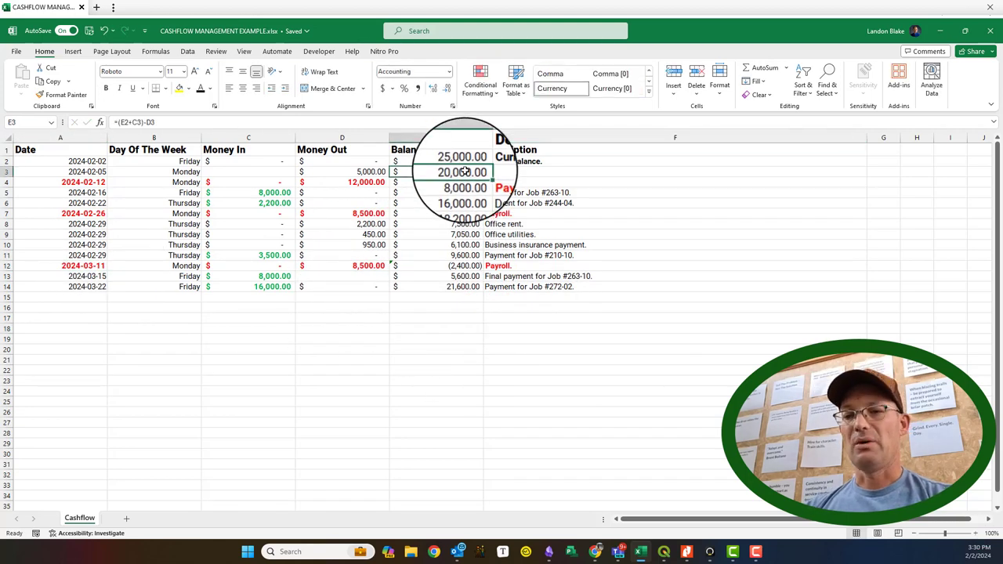
key(ctrl+c)
drag(464, 181, 459, 287)
key(ctrl+v)
click(487, 349)
key(Escape)
click(465, 266)
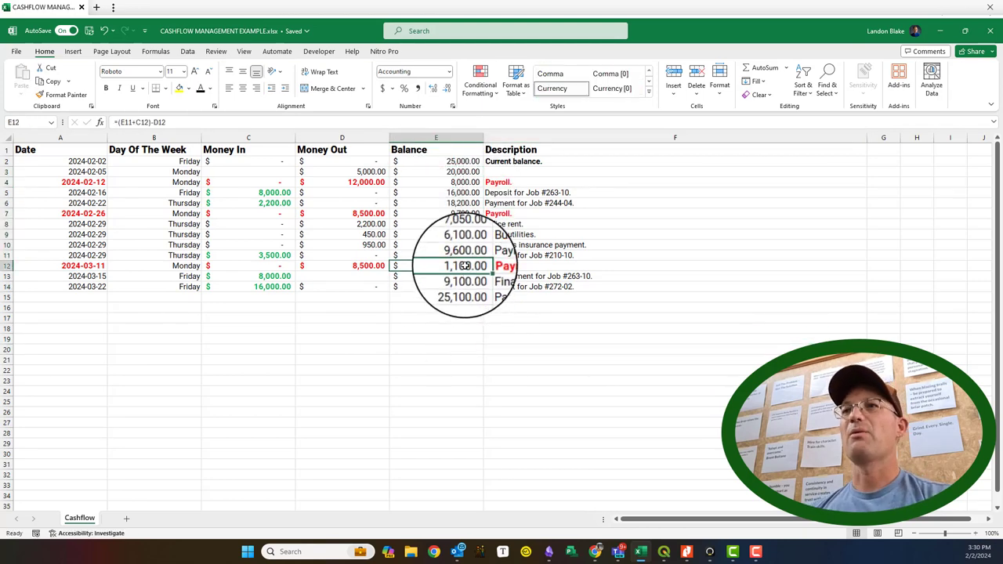